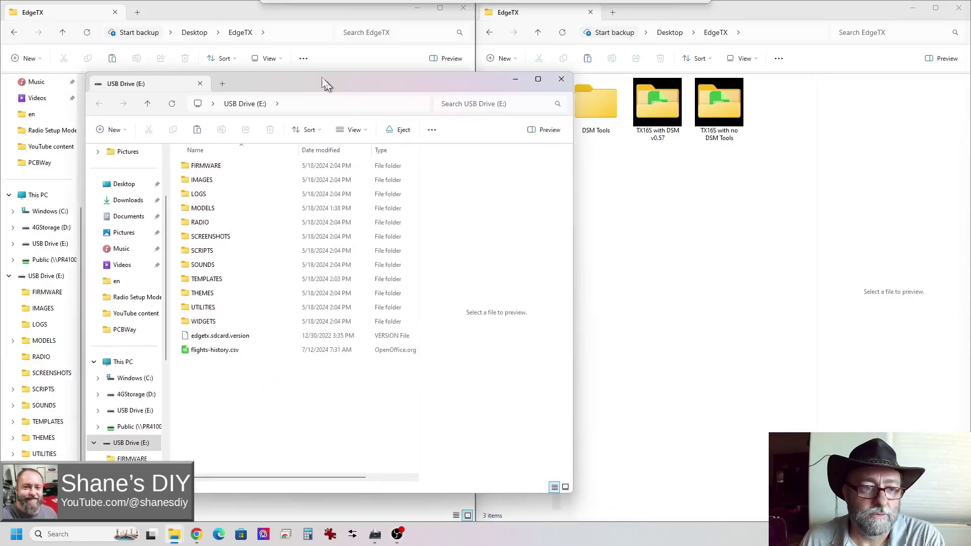
- Select all folders and files on USB Drive (E:), from FIRMWARE through flights-history.csv
left_click_drag(321, 76, 299, 49)
left_click(104, 427)
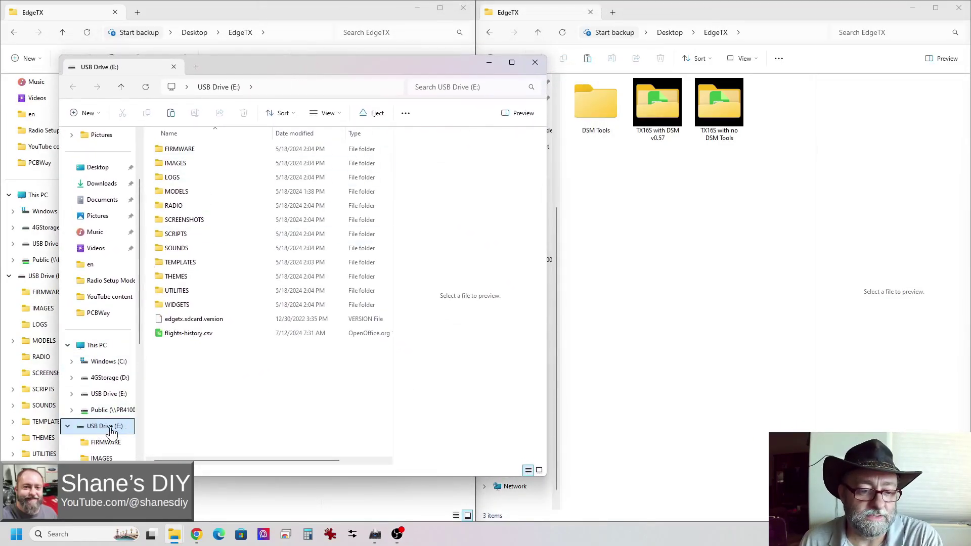
left_click(190, 154)
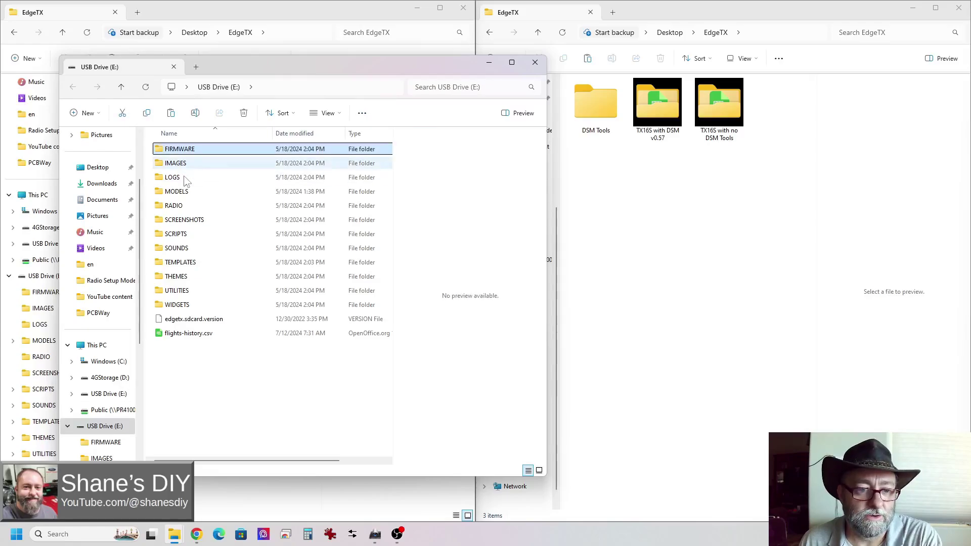
left_click(183, 333, "shift")
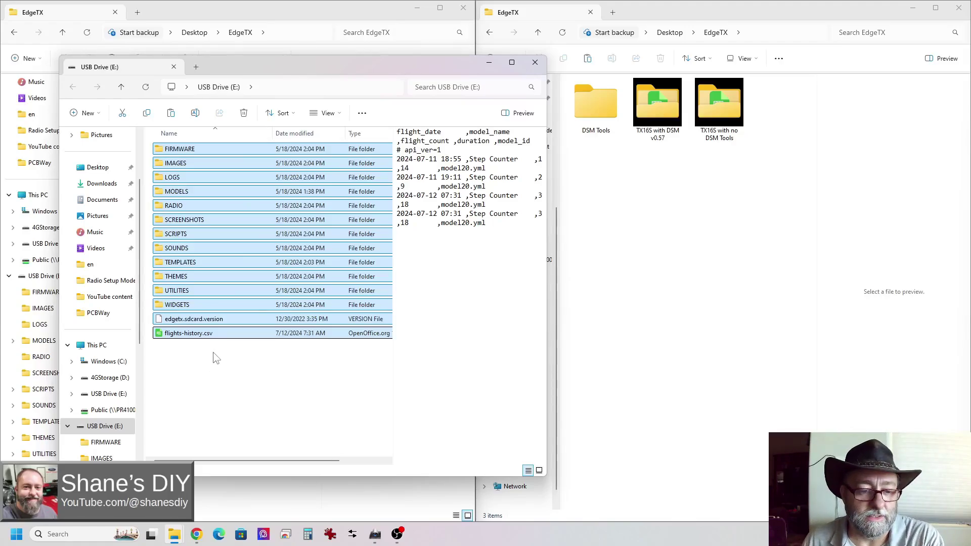
left_click(191, 362)
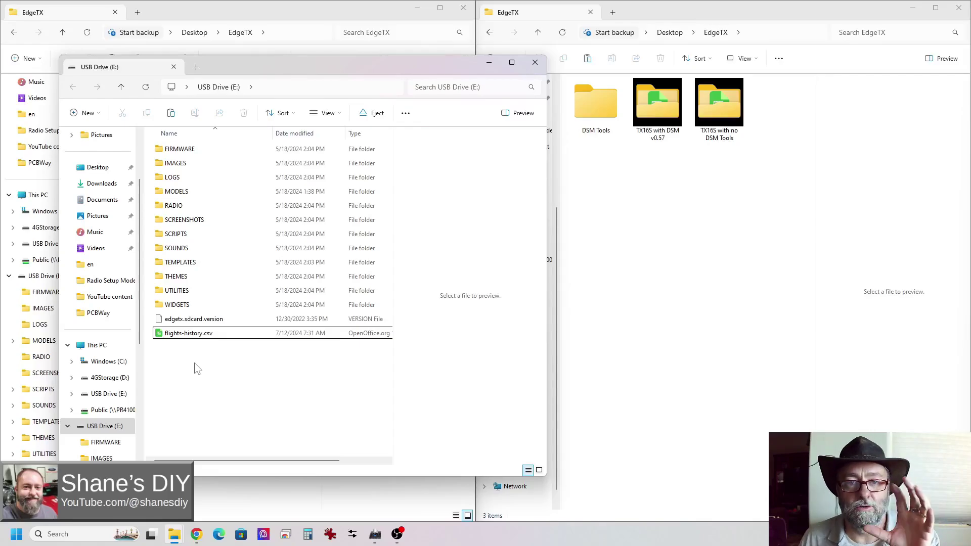
left_click(191, 149)
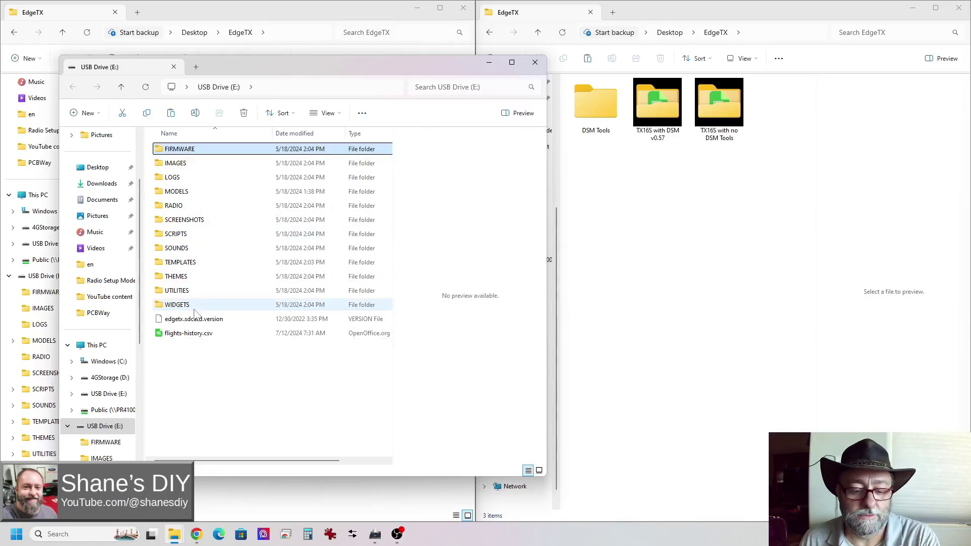
left_click(188, 333, "shift")
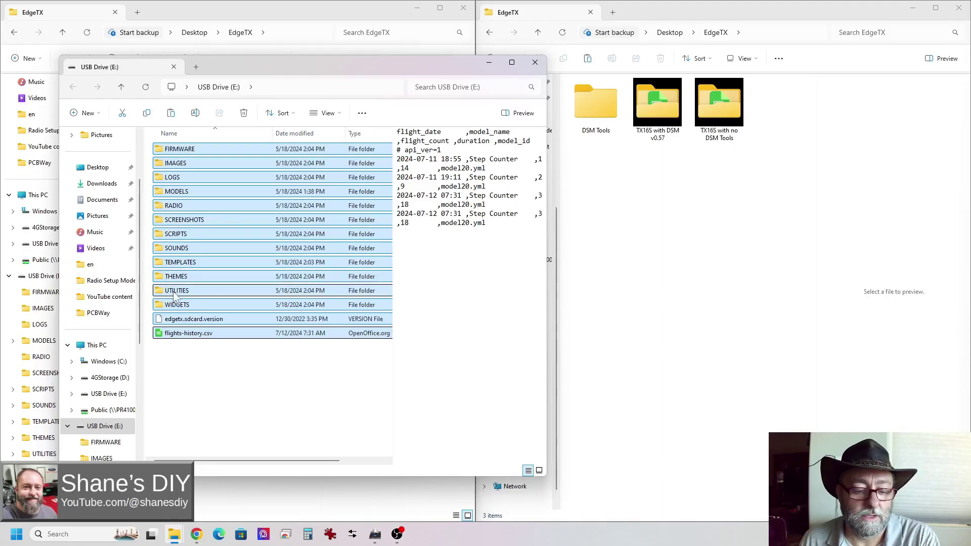
left_click(180, 152)
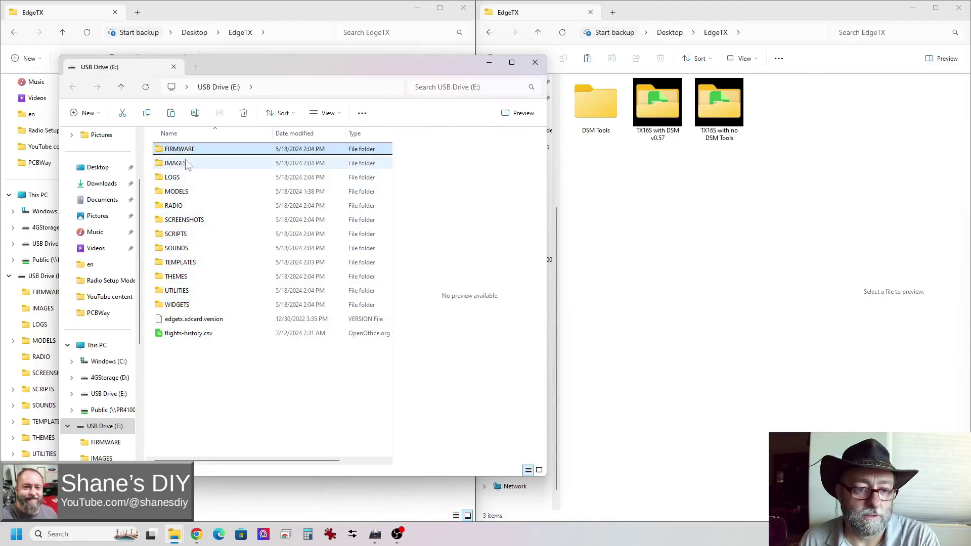
left_click(183, 334, "shift")
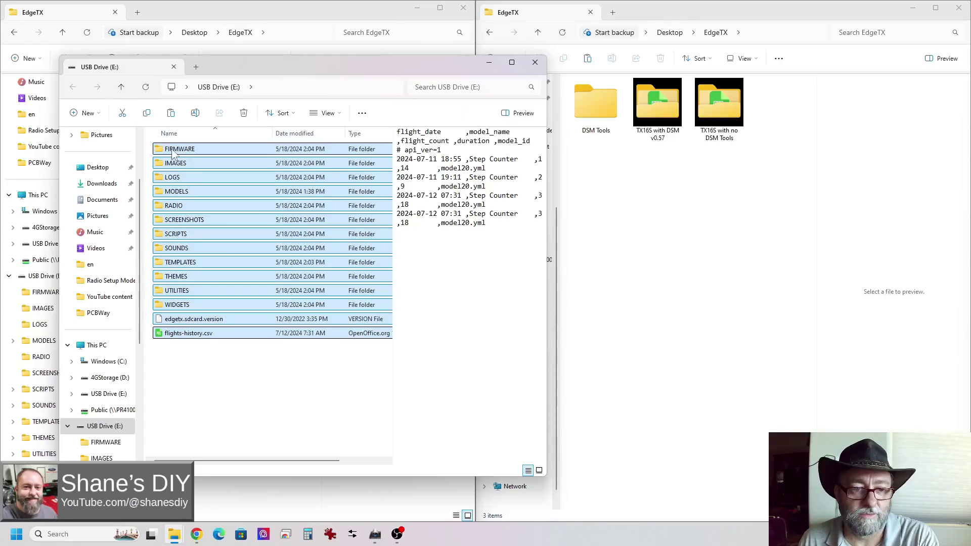
right_click(178, 248)
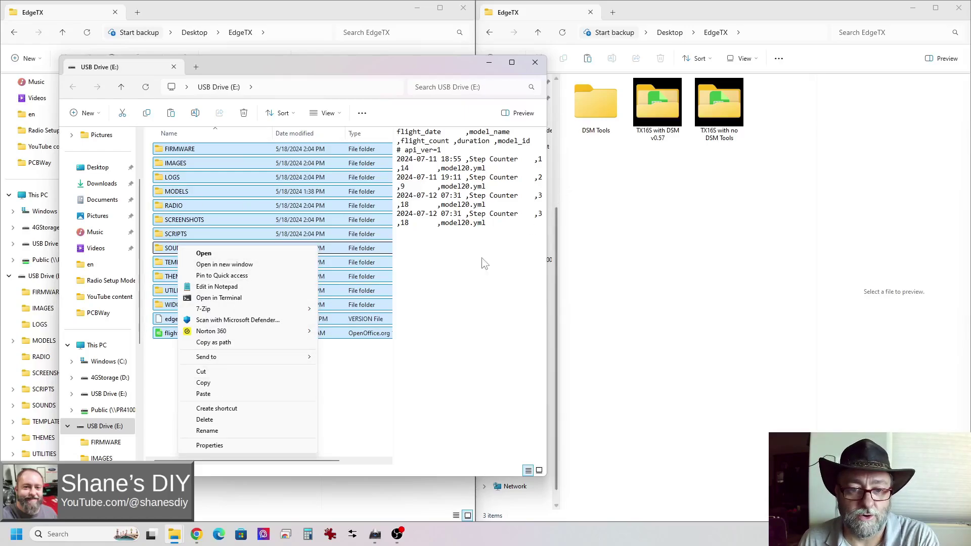
- Create a new folder named Backups inside the desktop's EdgeTX folder
left_click(597, 188)
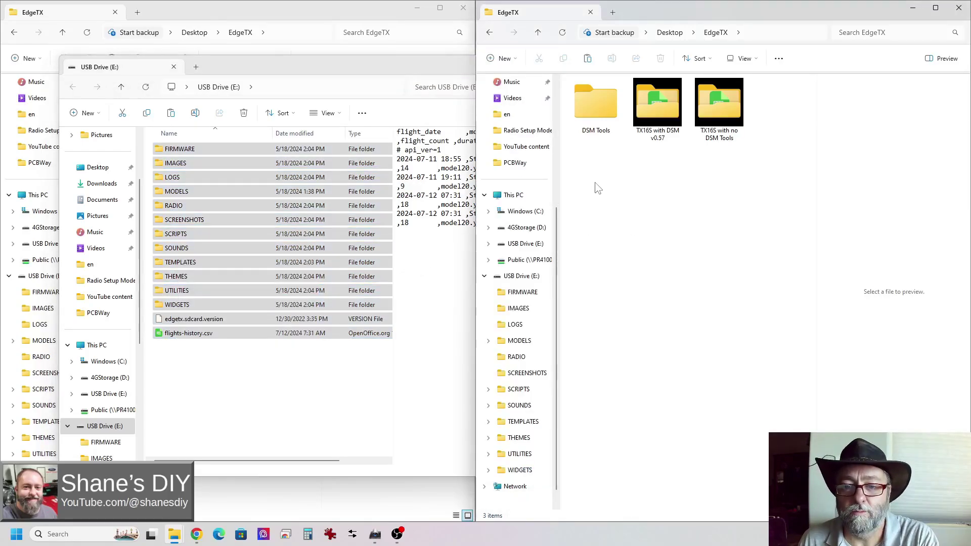
right_click(597, 188)
mouse_move(627, 322)
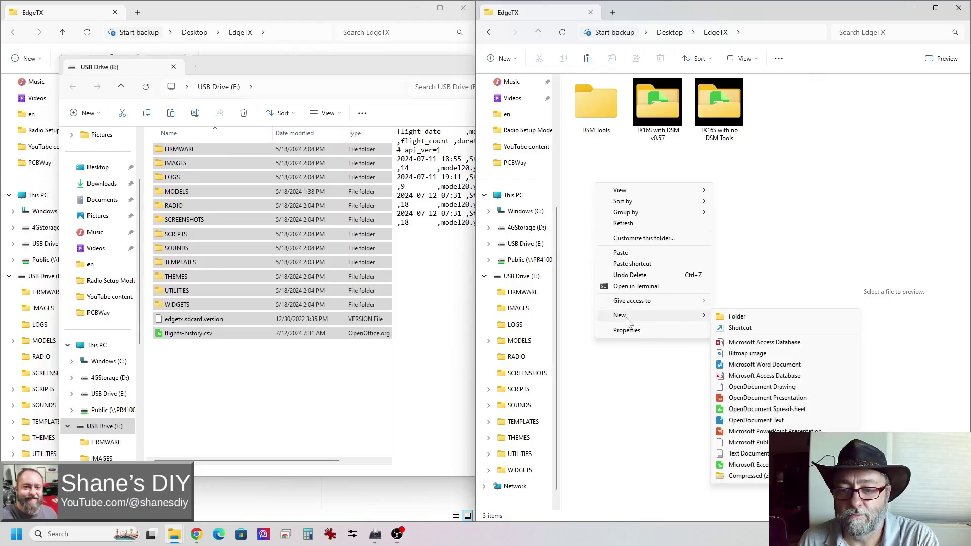
left_click(744, 319)
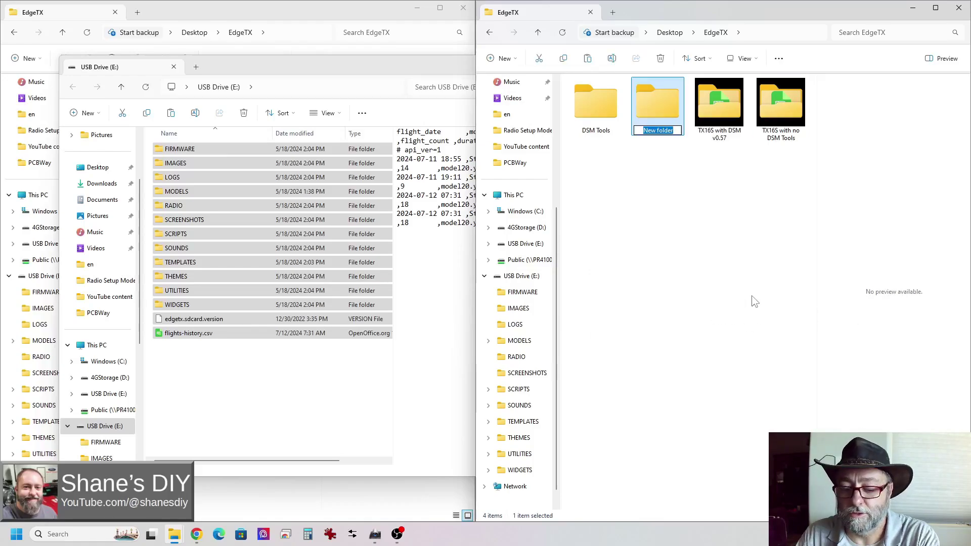
type("Backu")
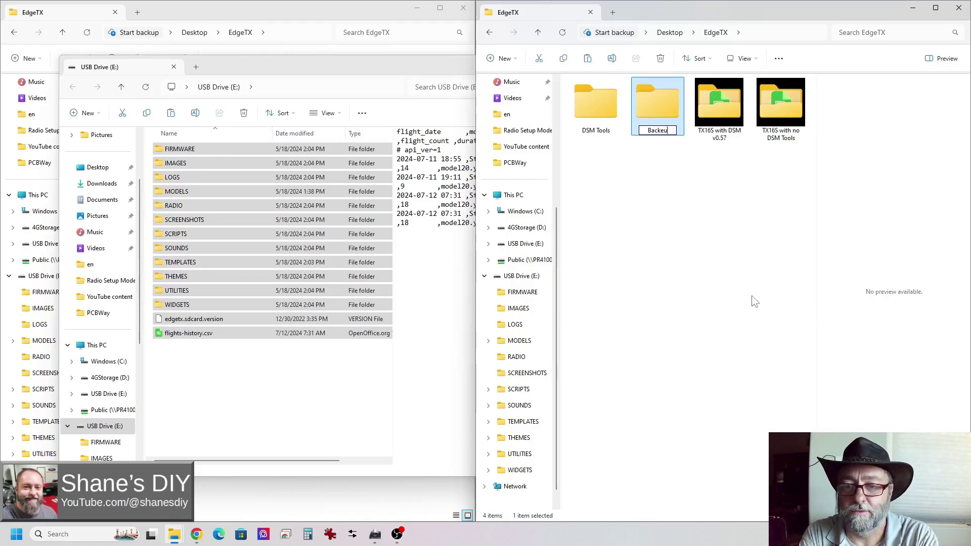
type("ps")
key("Return")
- Open the Backups folder and try to copy the selected USB drive contents into it
double_click(652, 121)
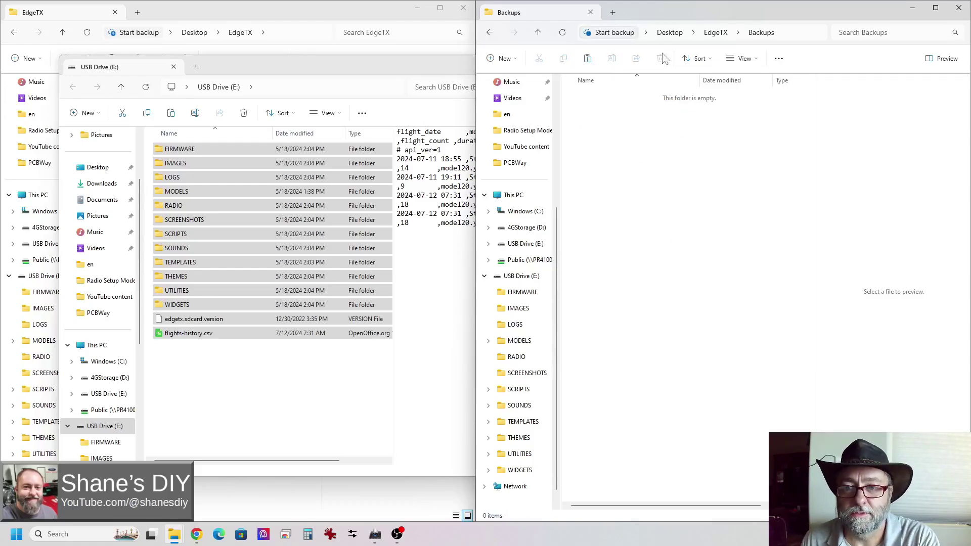
right_click(625, 148)
key("Escape")
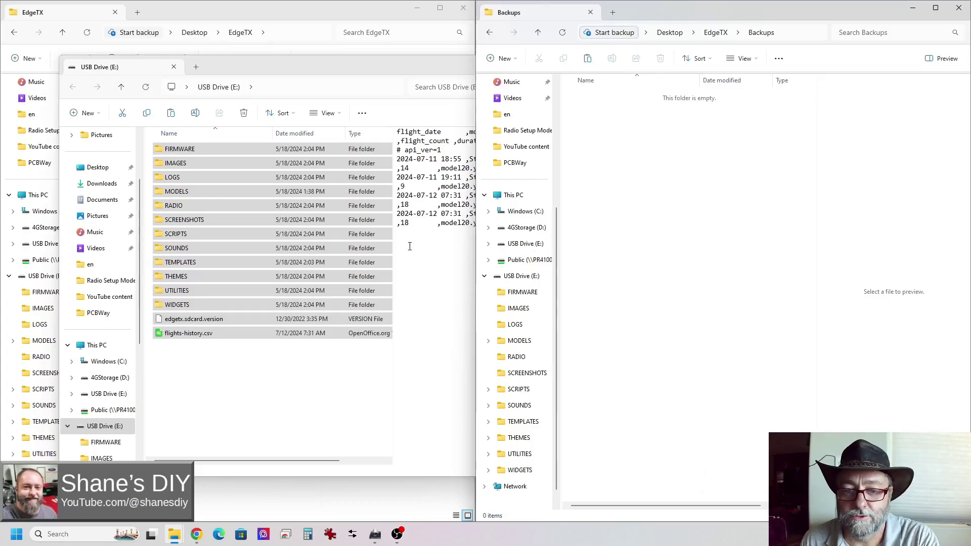
left_click_drag(257, 221, 662, 152)
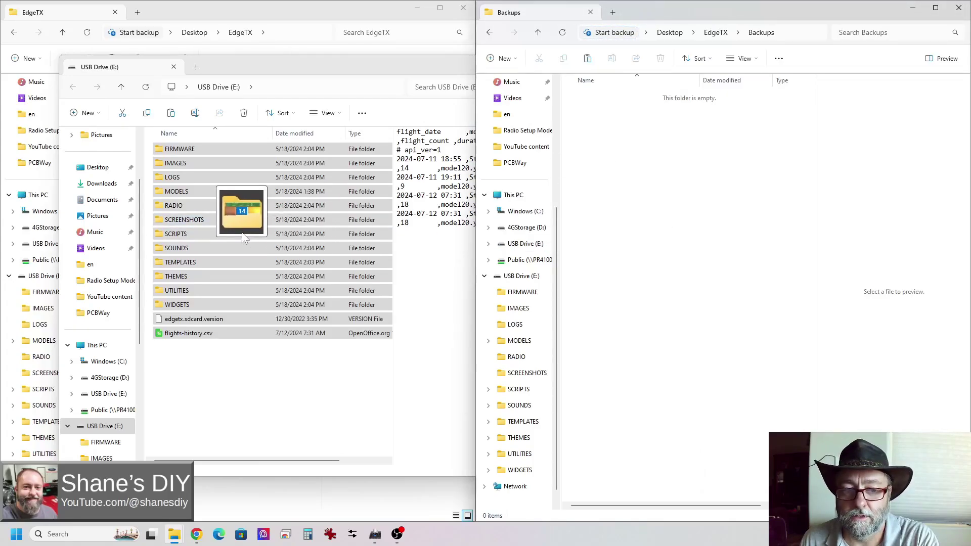
- Go back to the EdgeTX folder and delete the Backups folder
left_click(715, 32)
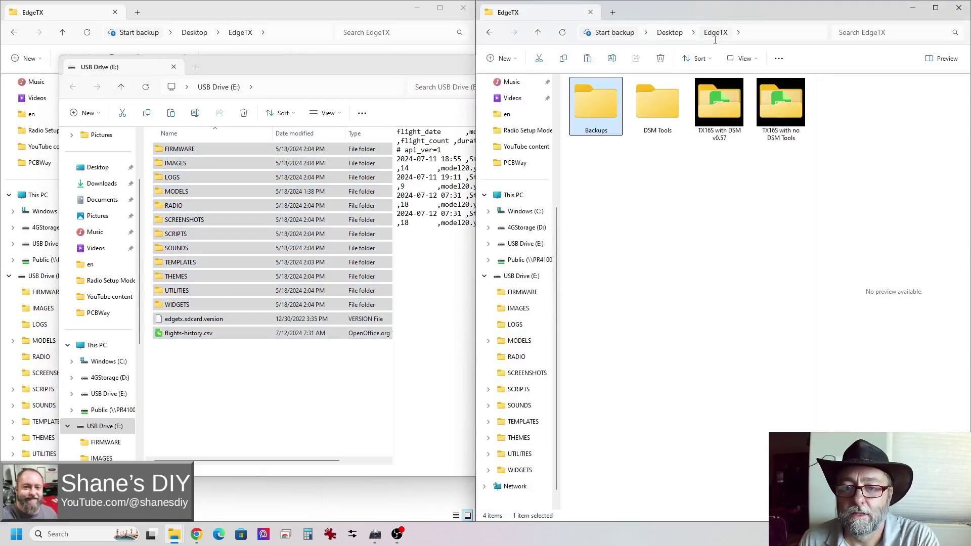
left_click(602, 116)
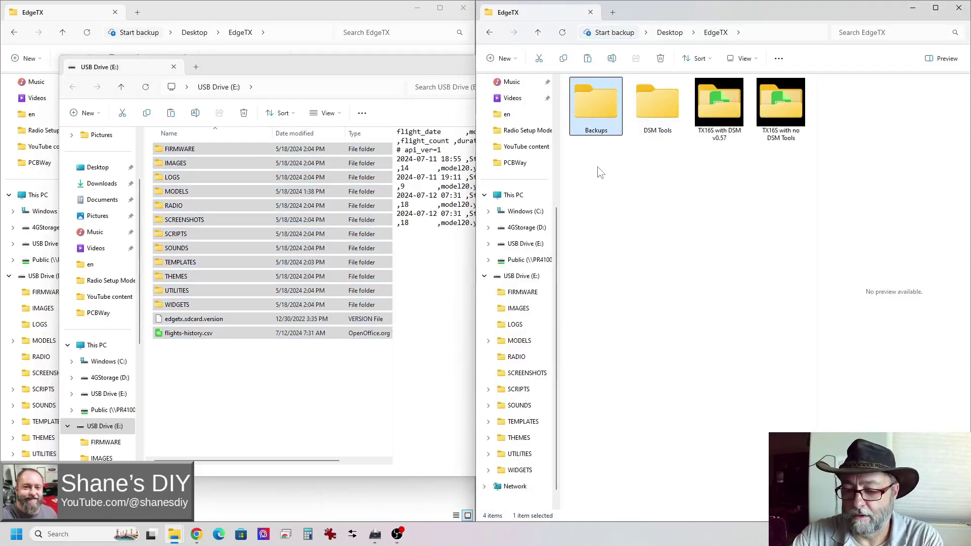
key("Delete")
left_click(708, 116)
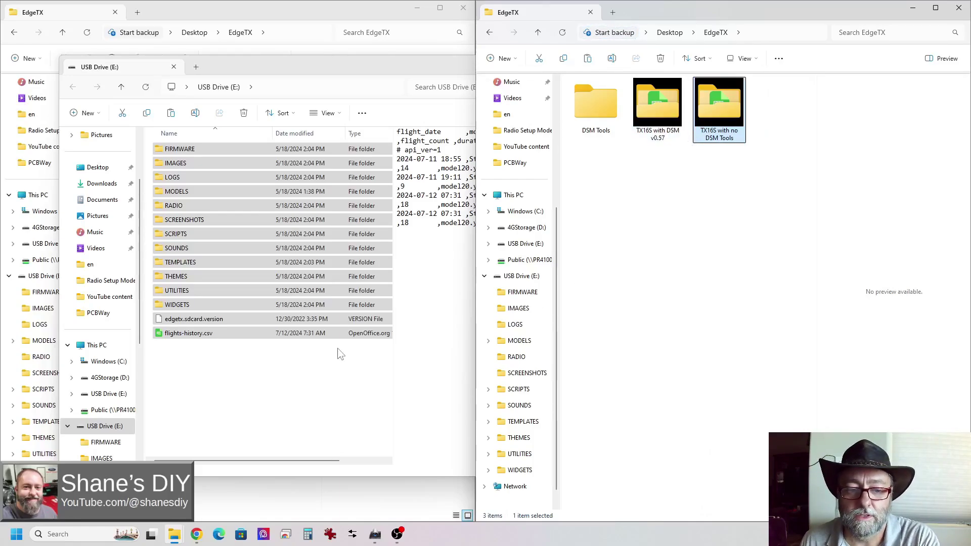
- Clear the file selection on USB Drive (E:) and close its separate window
left_click(286, 394)
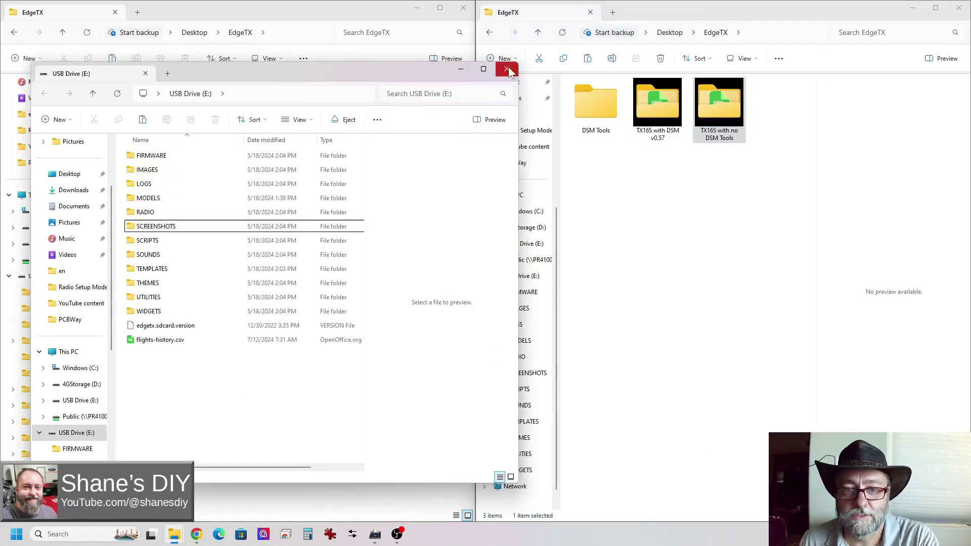
left_click(506, 70)
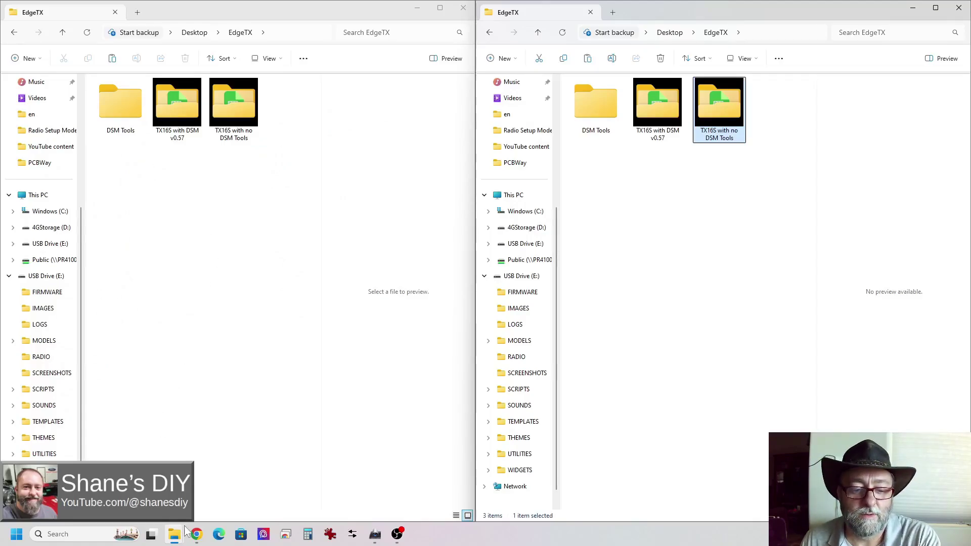
- Switch to Chrome and examine the DSMTools repository's address and its DSM Forward Programming and DSM_Telemetry folder entries
mouse_move(203, 532)
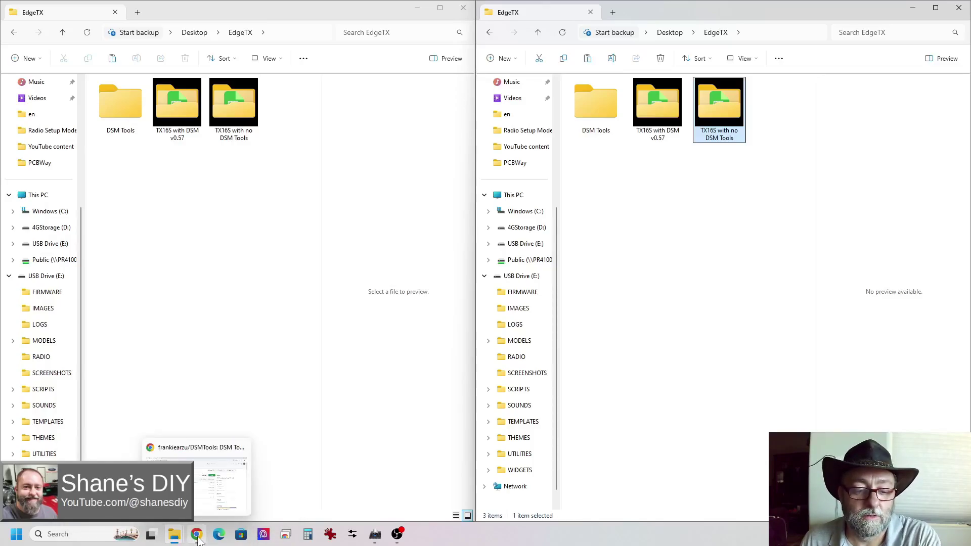
left_click(196, 534)
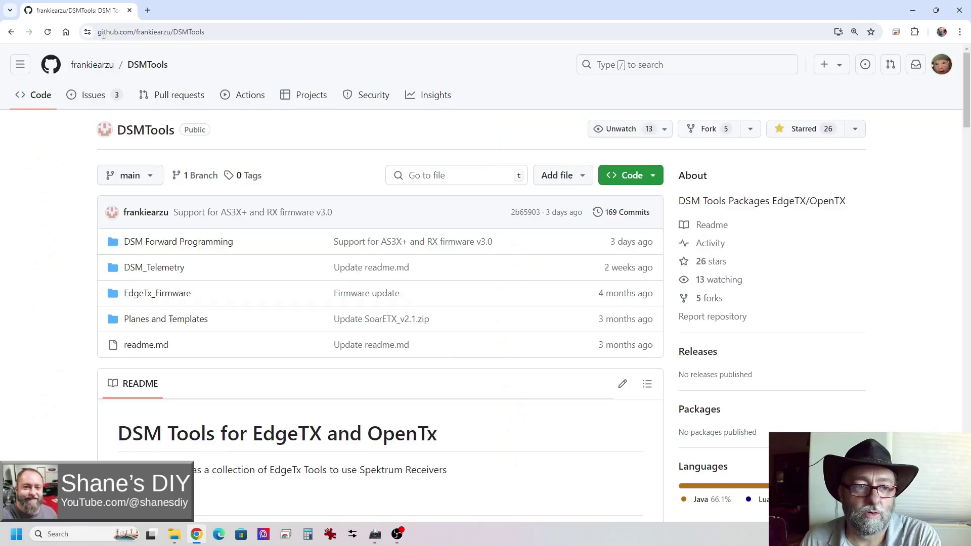
left_click(205, 32)
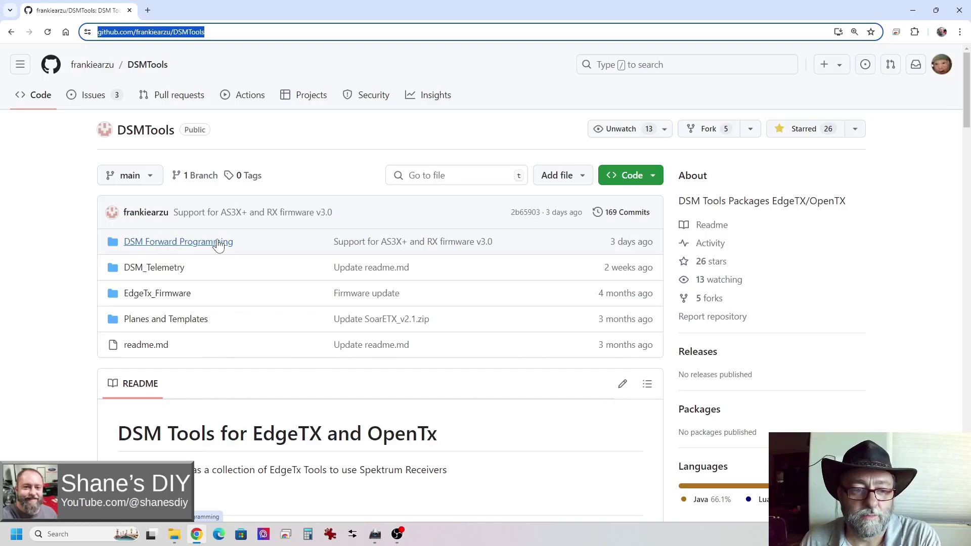
left_click(237, 245)
left_click_drag(239, 246, 122, 243)
left_click_drag(192, 269, 124, 271)
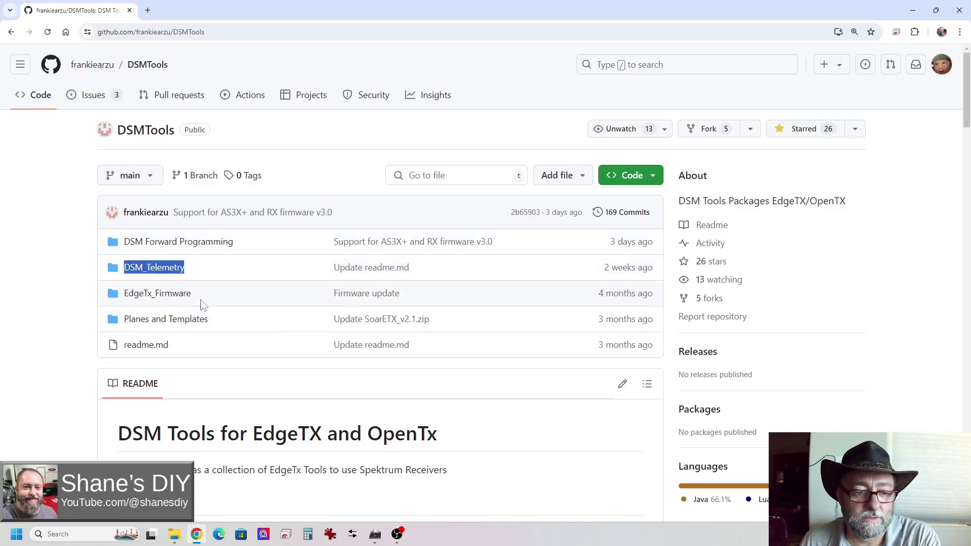
left_click(77, 268)
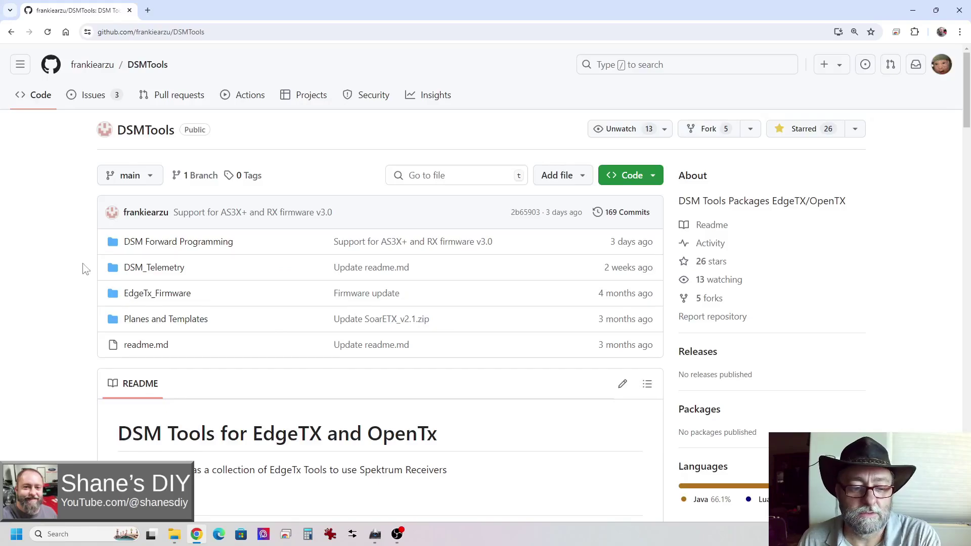
- Read through the DSMTools README sections on DSM Forward Programming, DSM Telemetry Scripts and EdgeTx Firmware with TextGen
scroll(204, 369, "down", 18)
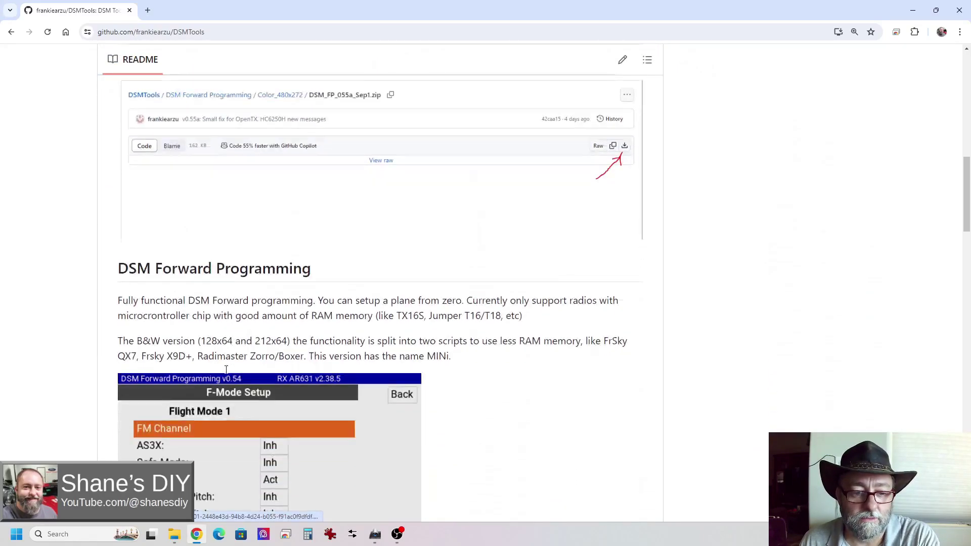
scroll(226, 370, "down", 9)
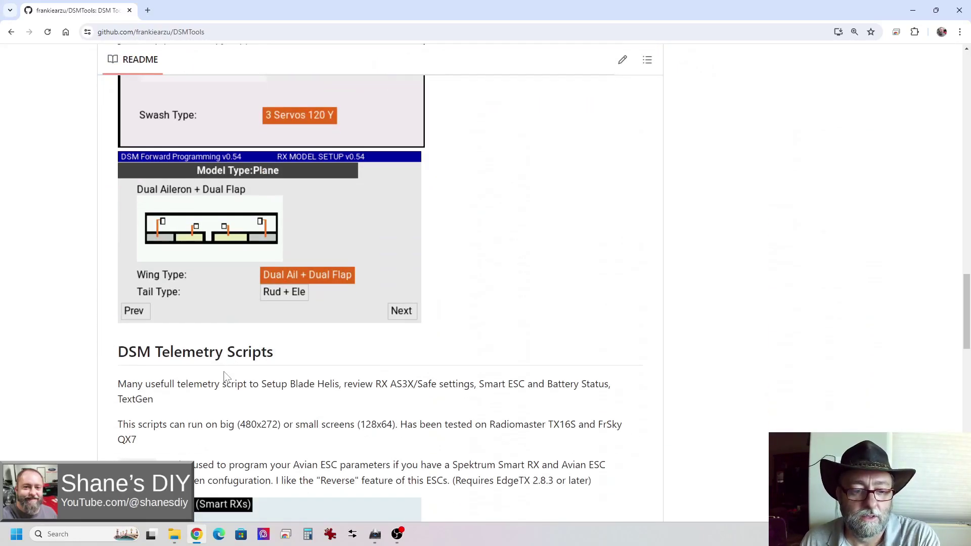
scroll(262, 382, "down", 2)
scroll(262, 383, "down", 6)
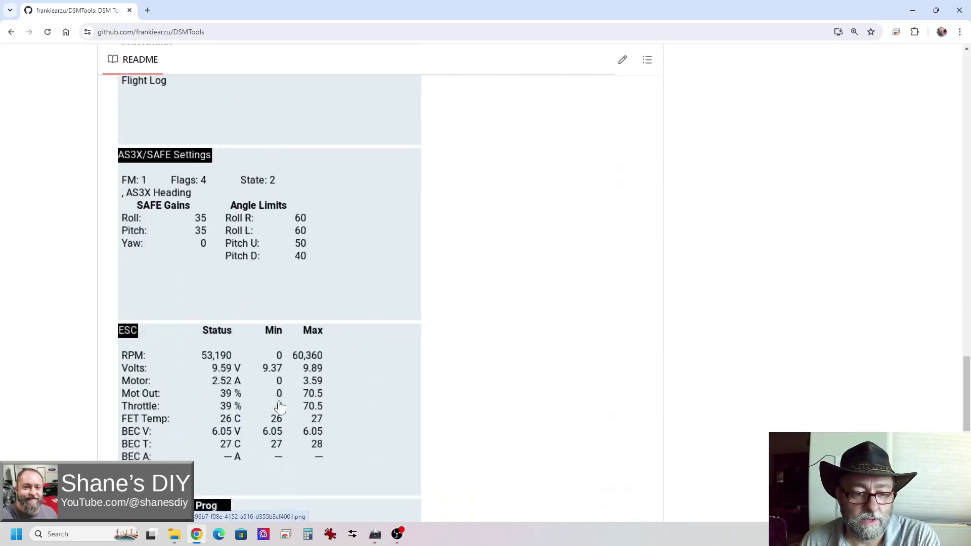
scroll(280, 407, "down", 3)
scroll(275, 412, "up", 7)
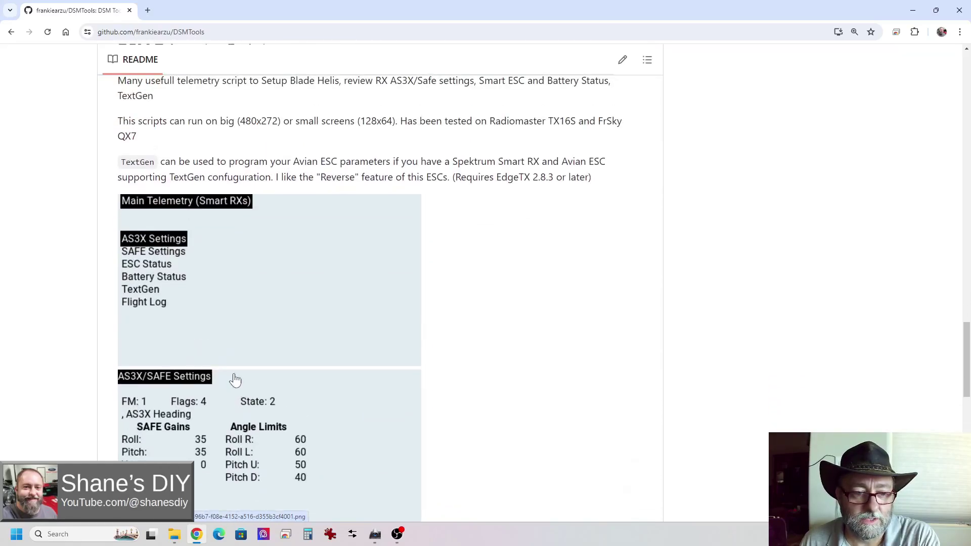
scroll(235, 334, "up", 2)
scroll(227, 394, "down", 2)
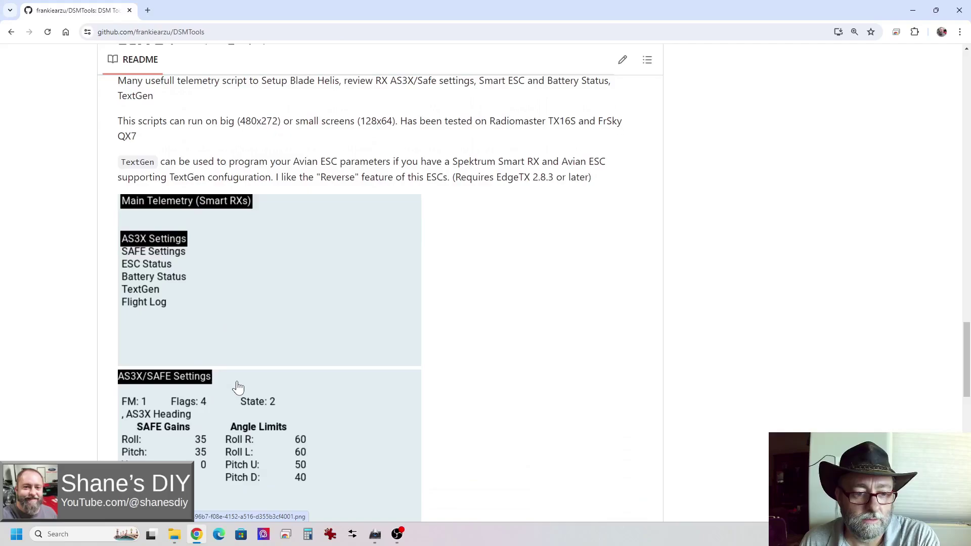
scroll(237, 387, "down", 11)
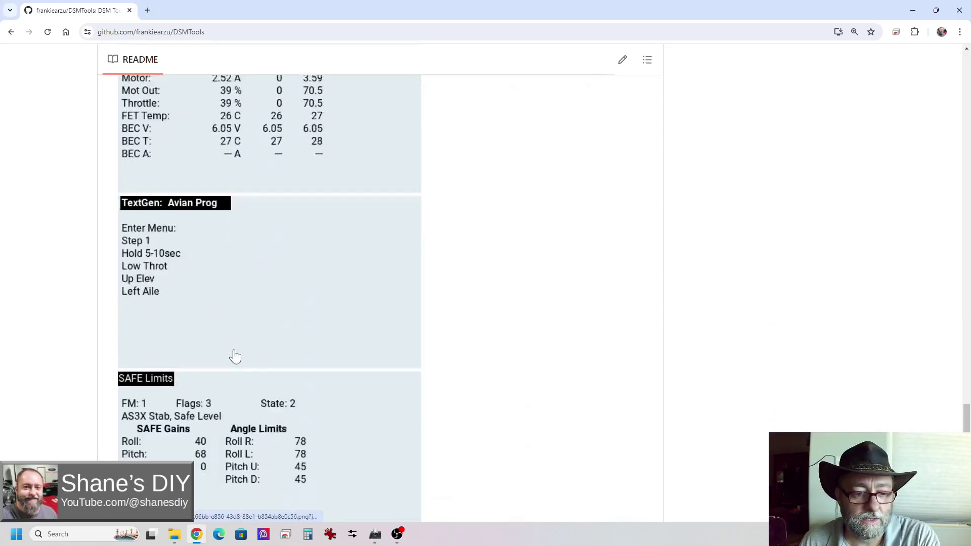
scroll(236, 356, "down", 4)
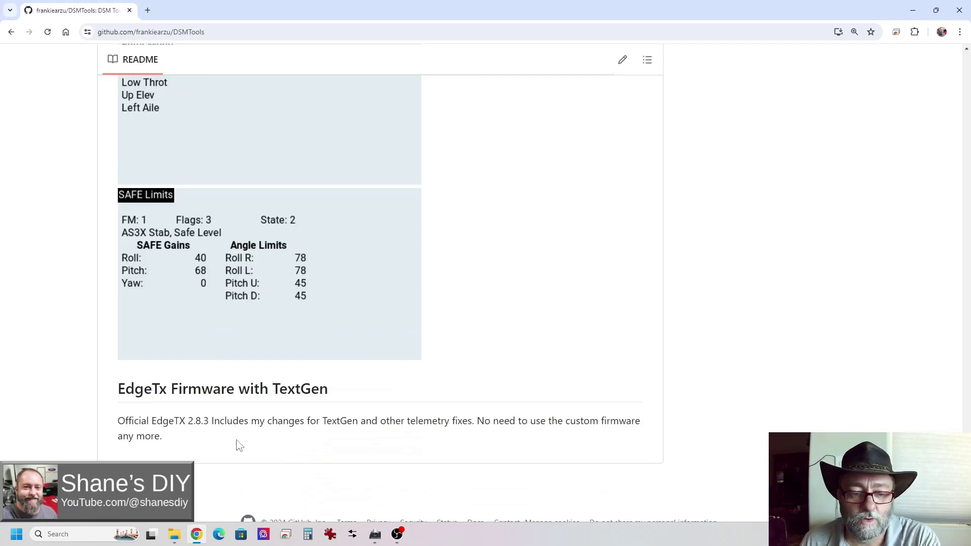
scroll(242, 435, "up", 20)
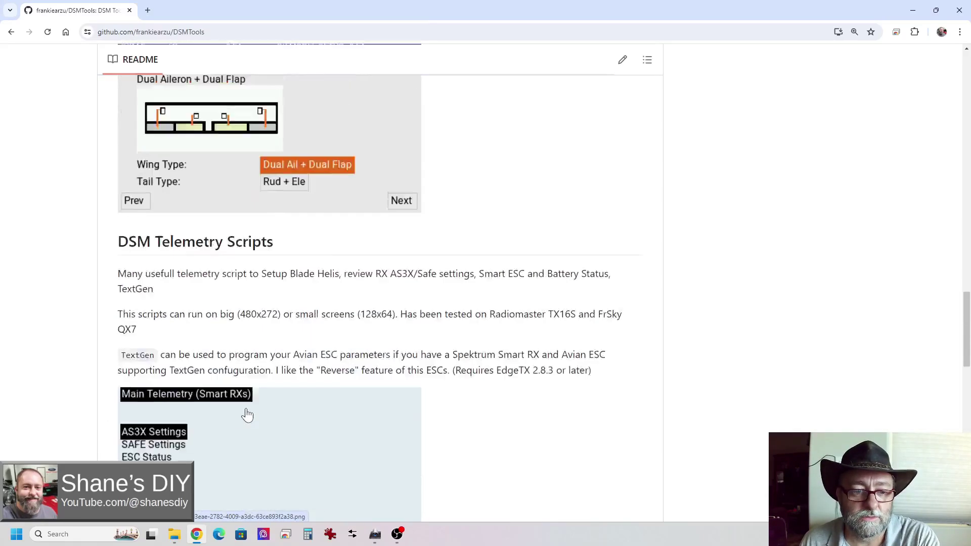
scroll(248, 417, "up", 20)
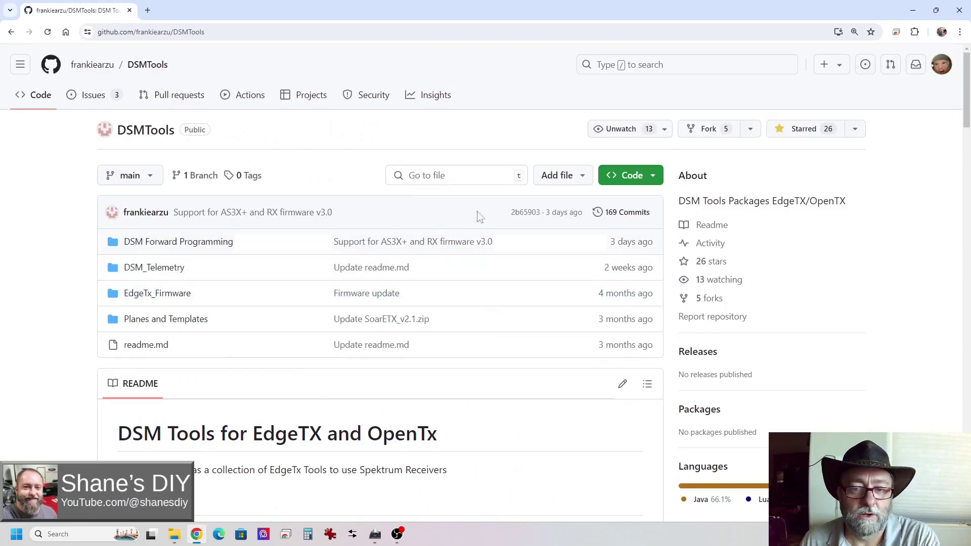
- Open SD_FP_58_COLOR_Jul24a.zip from the Color_480x272 folder of the repository's DSM Forward Programming folder
left_click(654, 178)
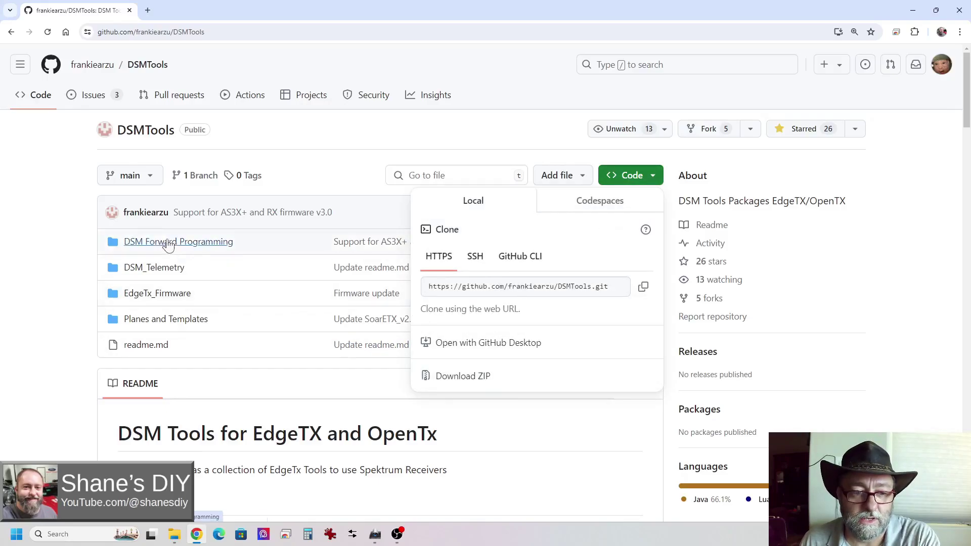
left_click(68, 217)
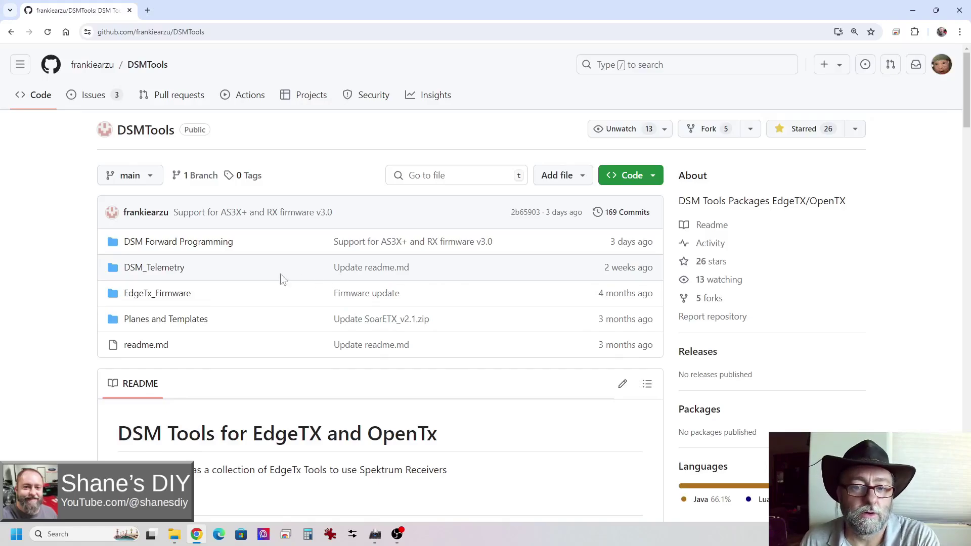
left_click(158, 245)
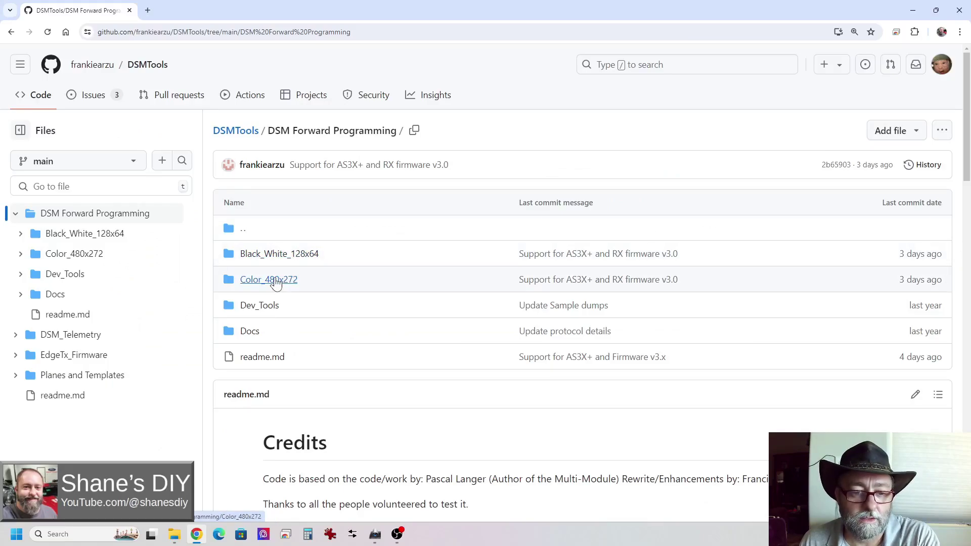
left_click(276, 281)
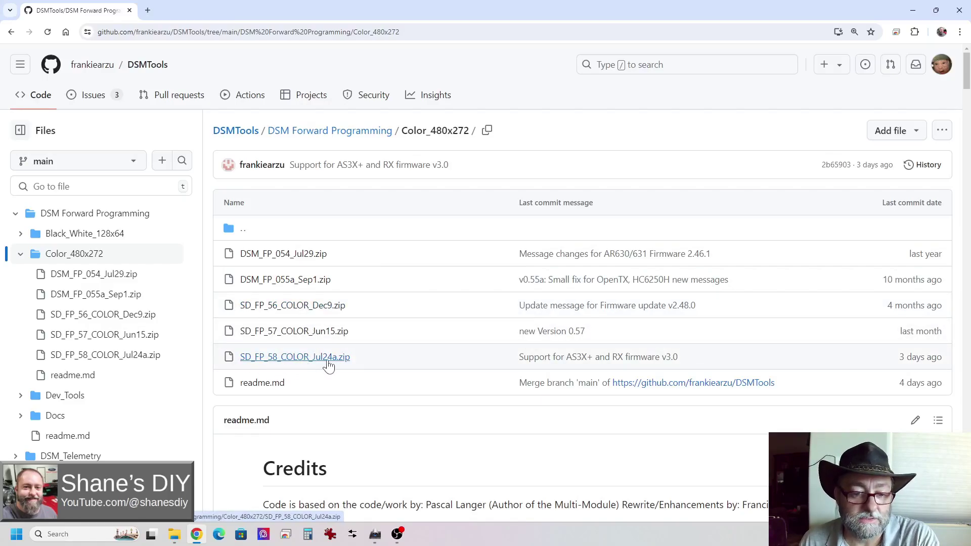
left_click(301, 359)
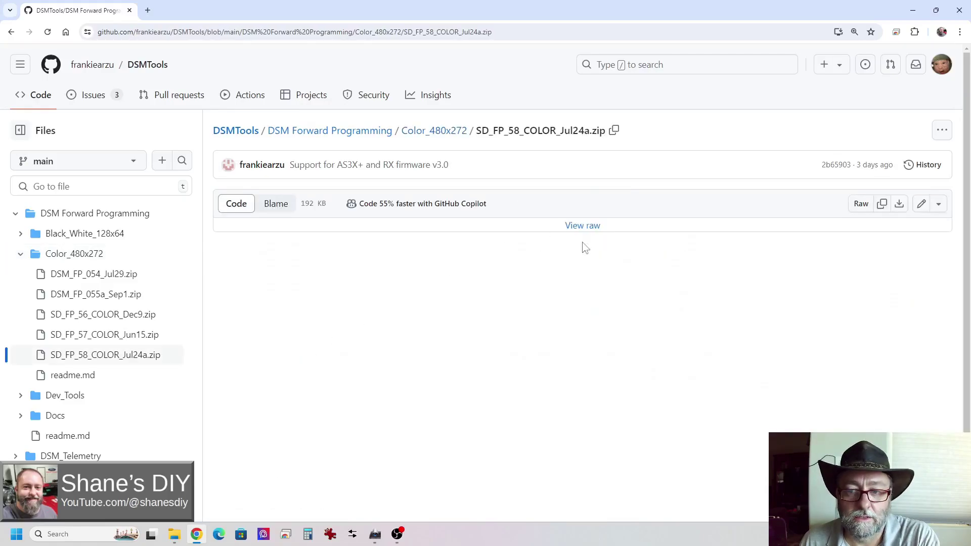
- Download the raw SD_FP_58_COLOR_Jul24a.zip file into the DSM Tools folder inside EdgeTX on the Desktop
left_click(897, 207)
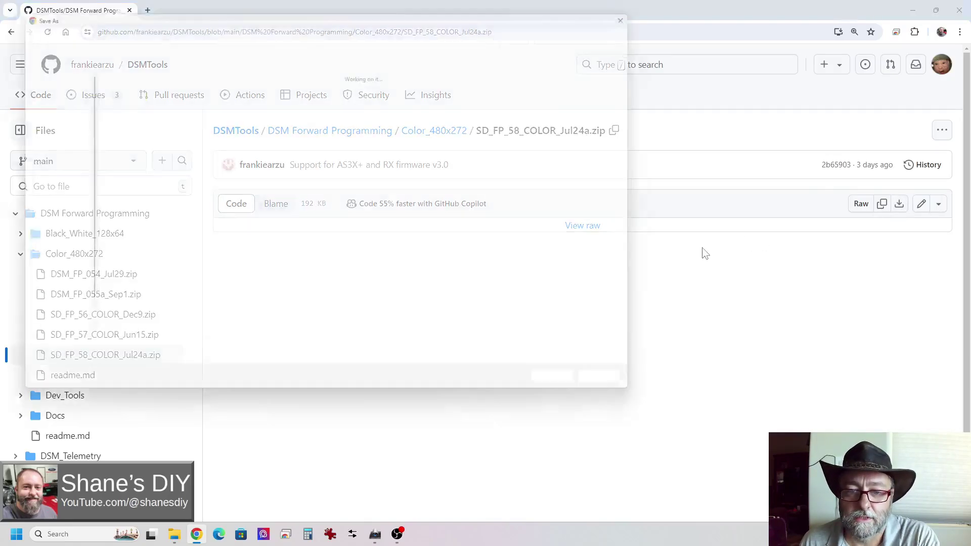
left_click_drag(203, 8, 307, 74)
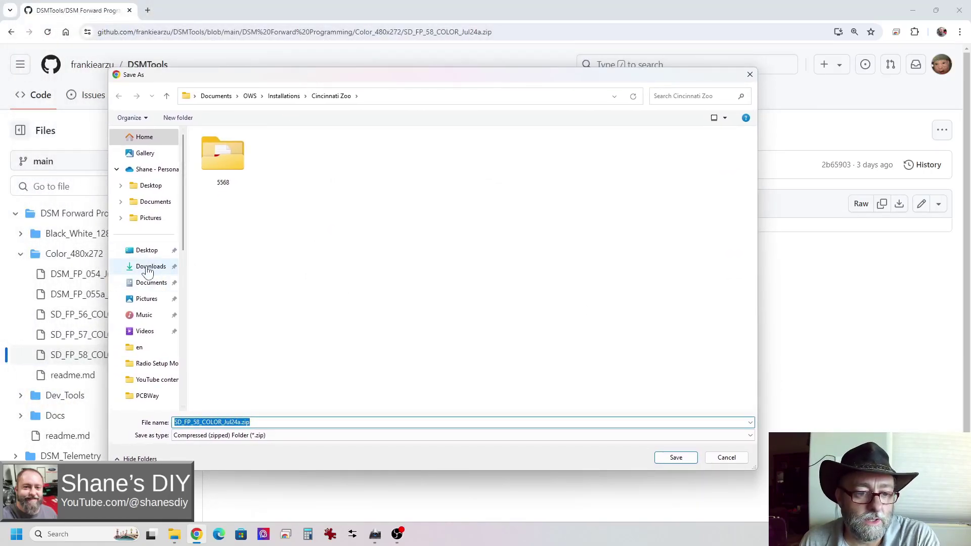
left_click(145, 252)
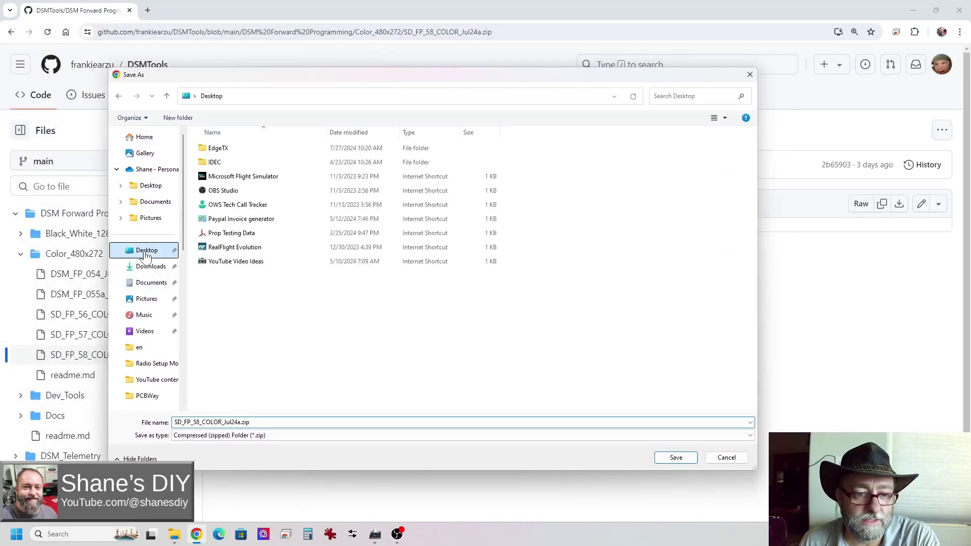
double_click(226, 148)
double_click(227, 148)
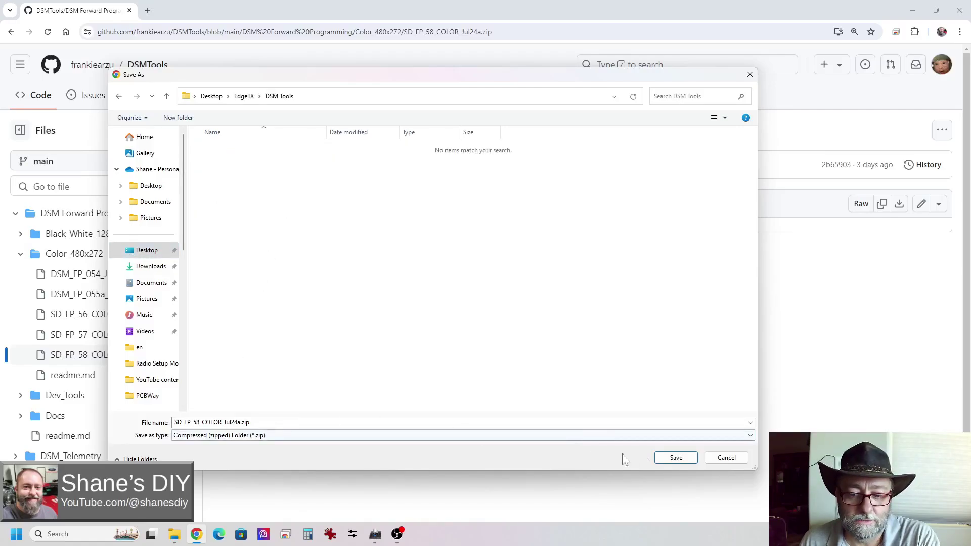
left_click(676, 458)
- Switch to File Explorer and open the DSM Tools folder to check for the downloaded zip
mouse_move(174, 534)
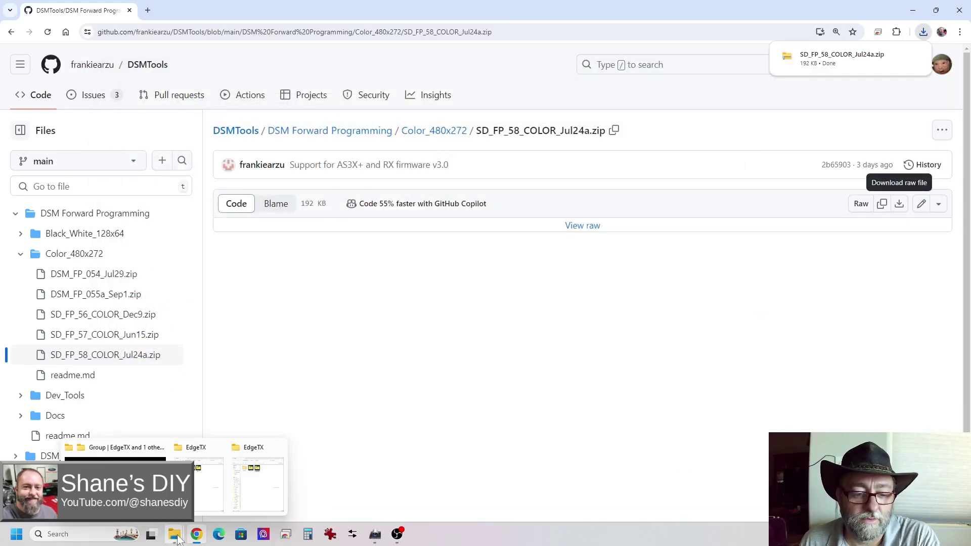
left_click(115, 485)
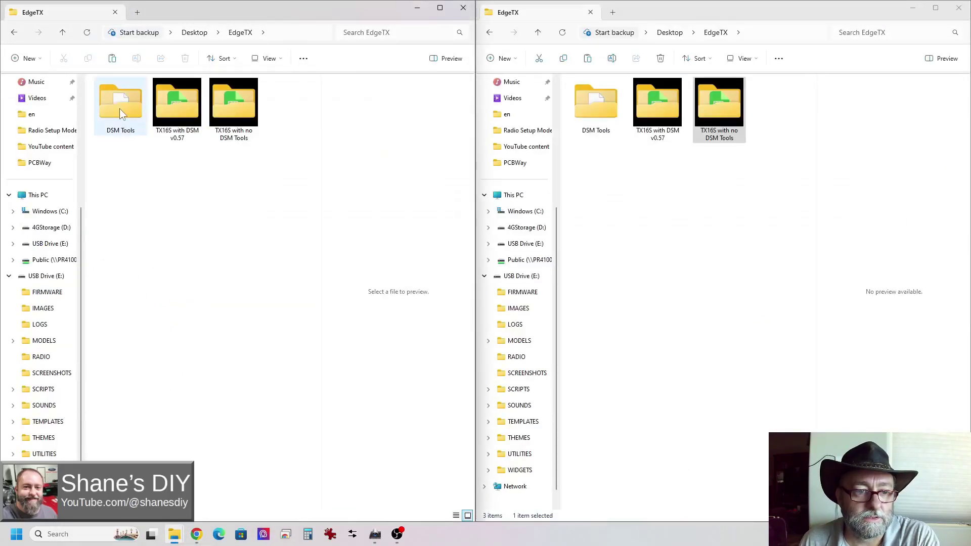
double_click(122, 107)
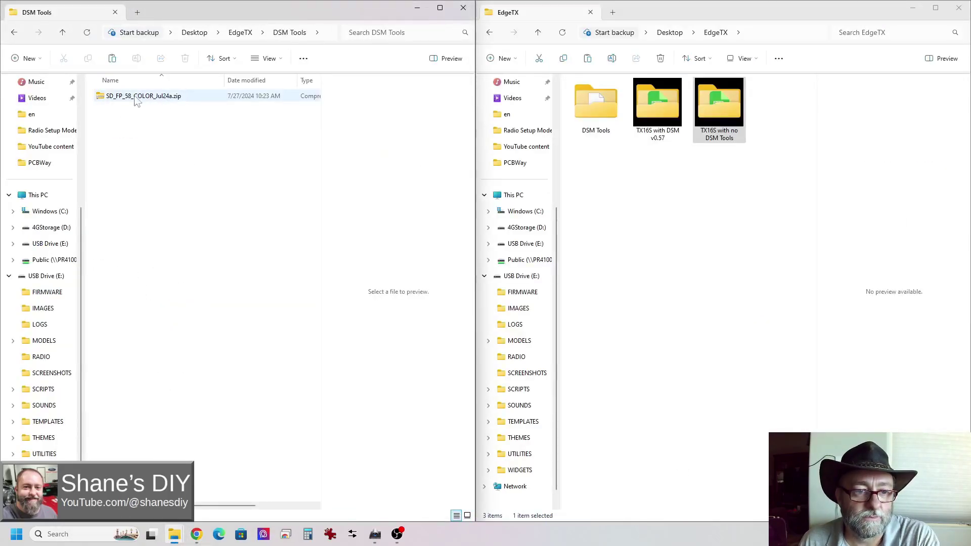
- Switch to Chrome, return to the DSMTools repository root and download the whole repository as DSMTools-main.zip into the DSM Tools folder
left_click(197, 535)
left_click(233, 133)
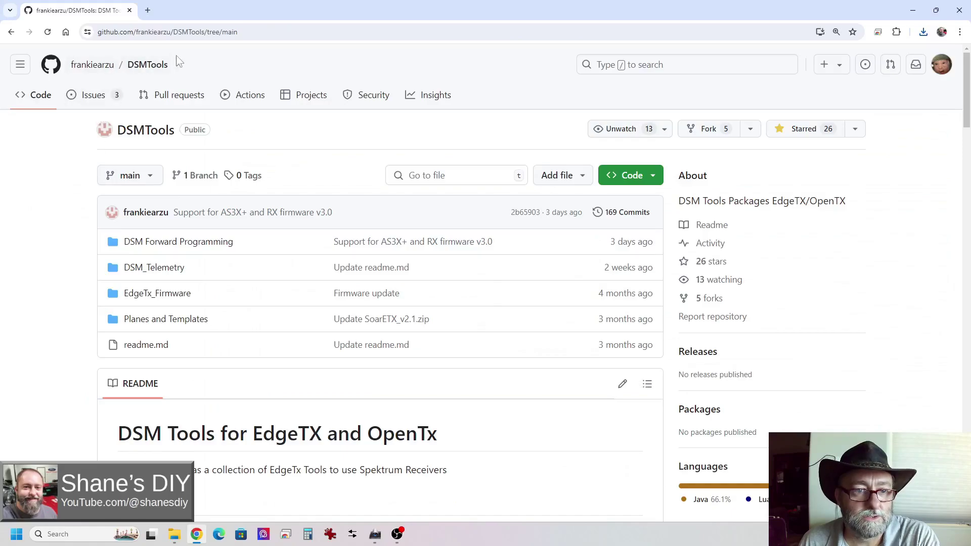
left_click(652, 177)
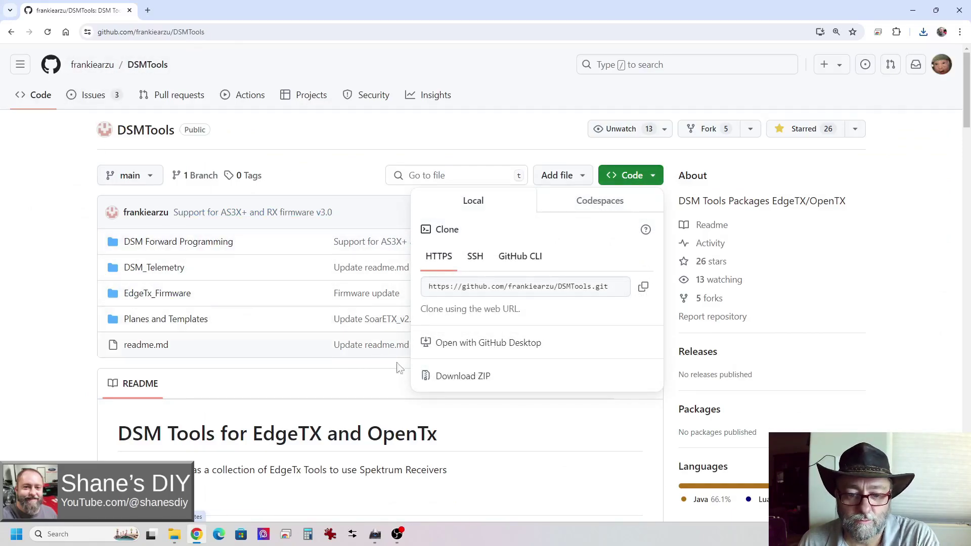
left_click(463, 376)
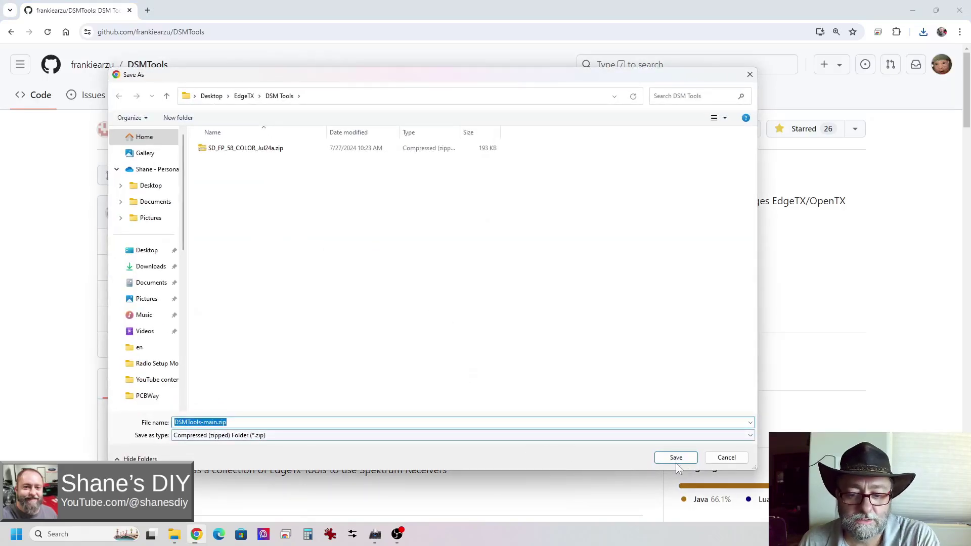
left_click(676, 457)
- Switch to File Explorer and extract DSMTools-main.zip into a DSMTools-main folder within DSM Tools
mouse_move(175, 538)
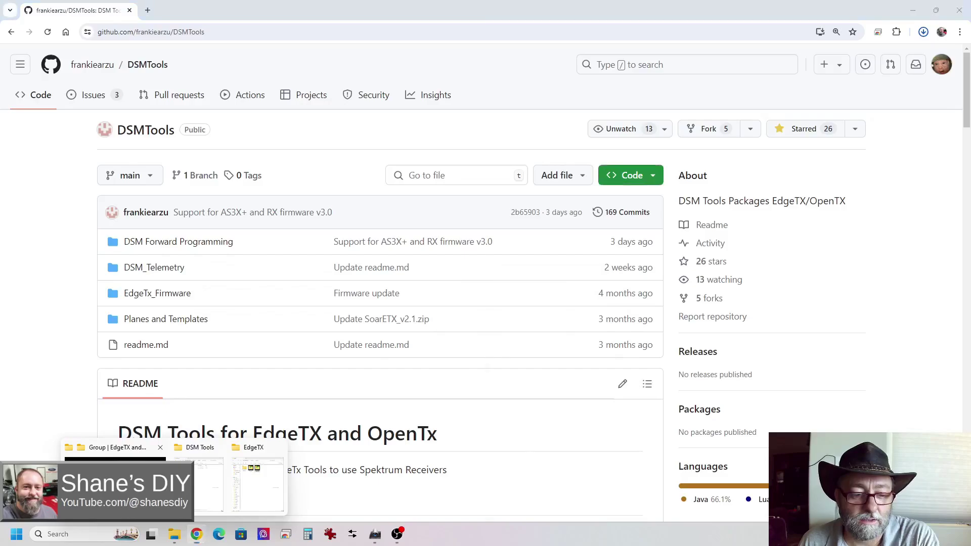
left_click(115, 481)
left_click(135, 101)
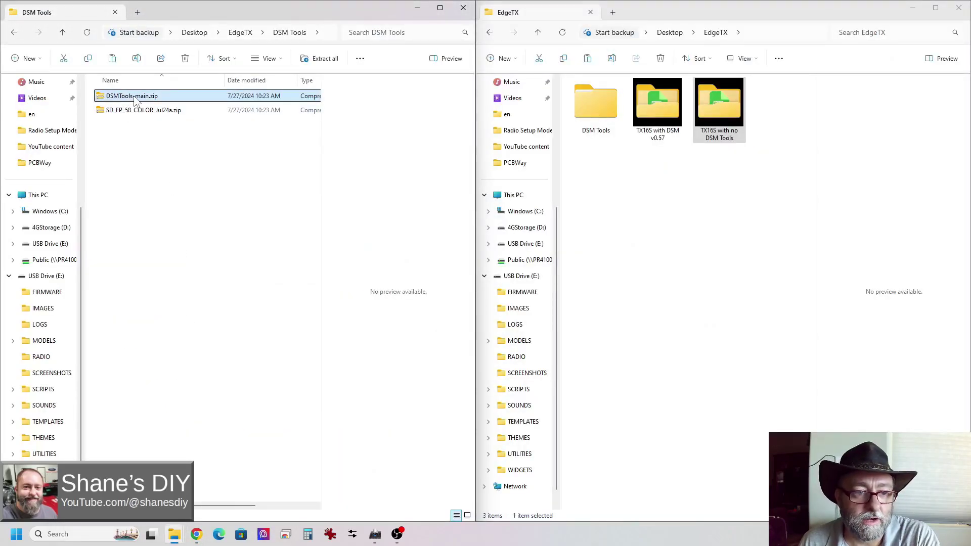
left_click(133, 153)
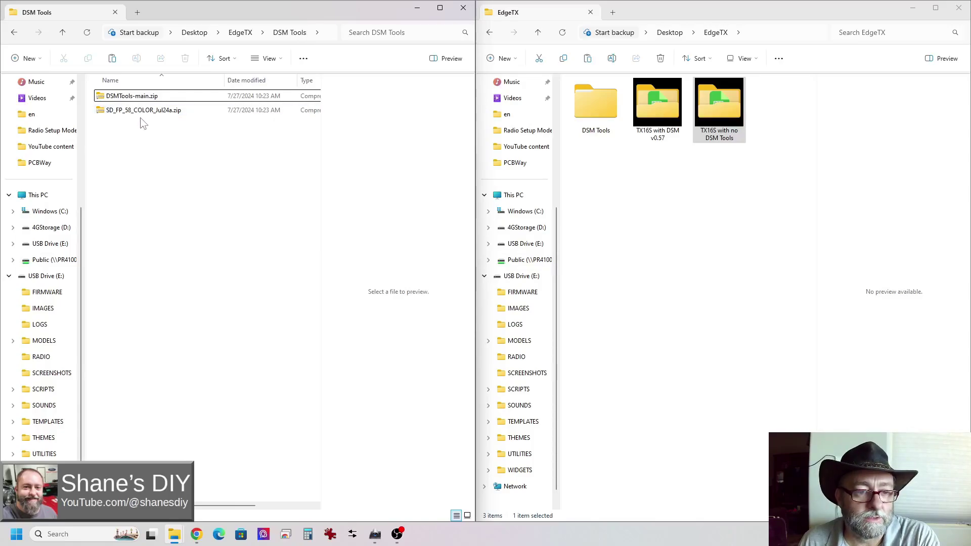
left_click(135, 99)
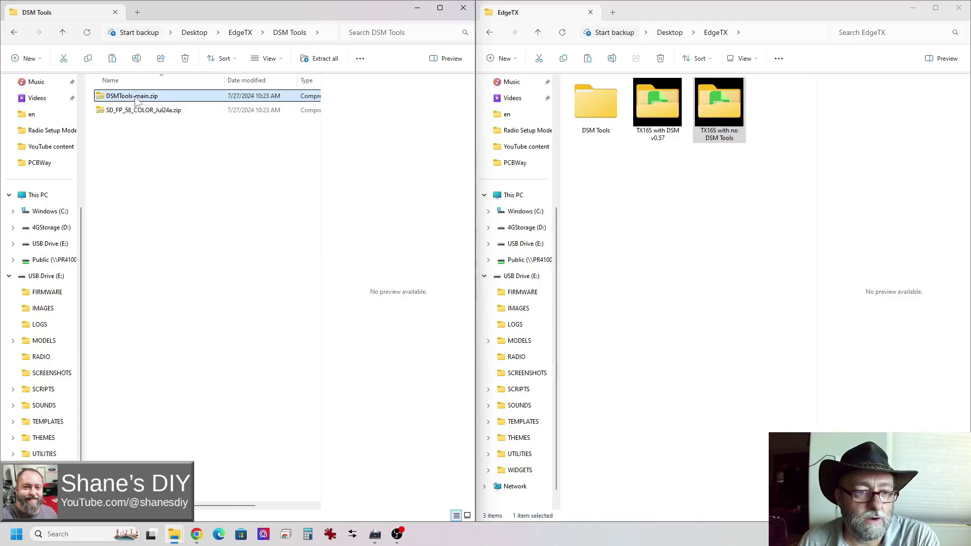
right_click(134, 96)
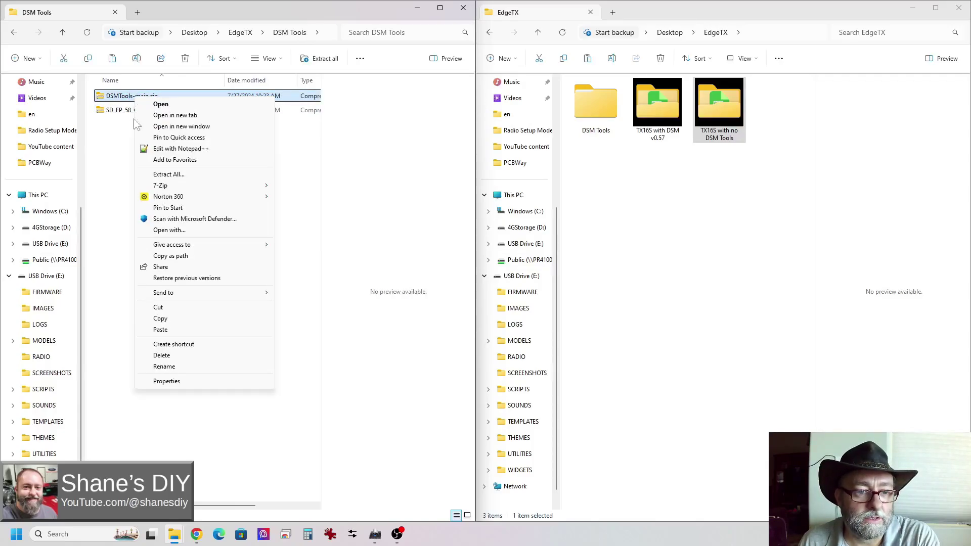
left_click(181, 175)
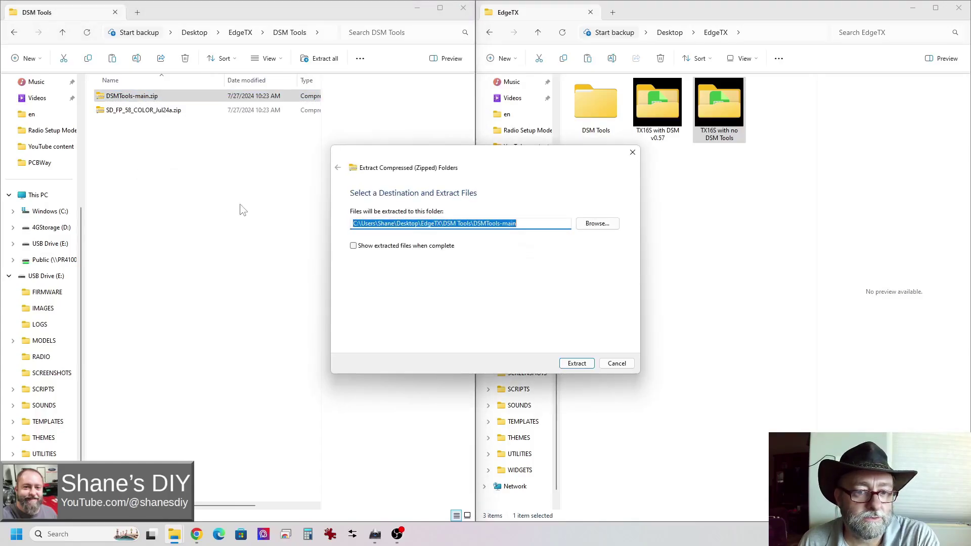
left_click(577, 363)
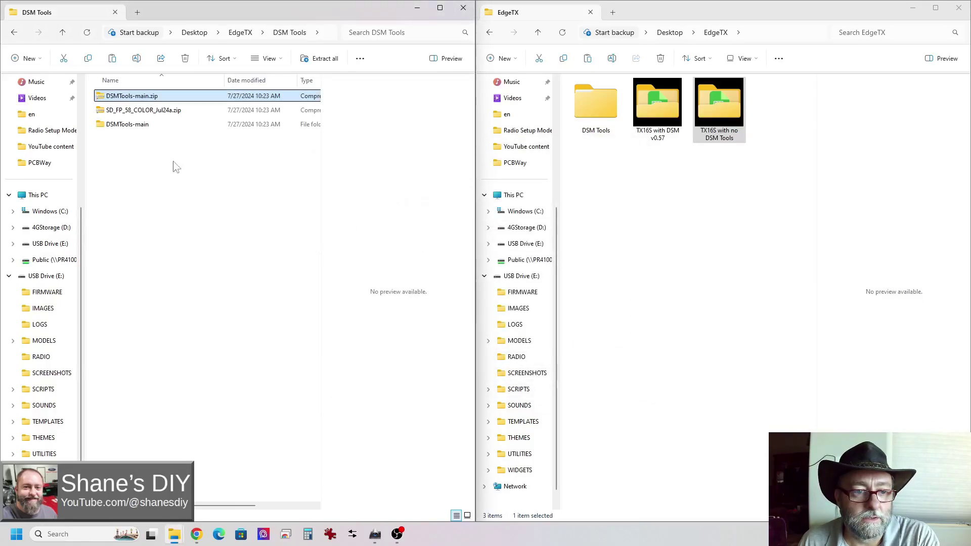
- Look through the nested DSMTools-main folders and go back to the DSM Tools folder
double_click(134, 126)
double_click(130, 98)
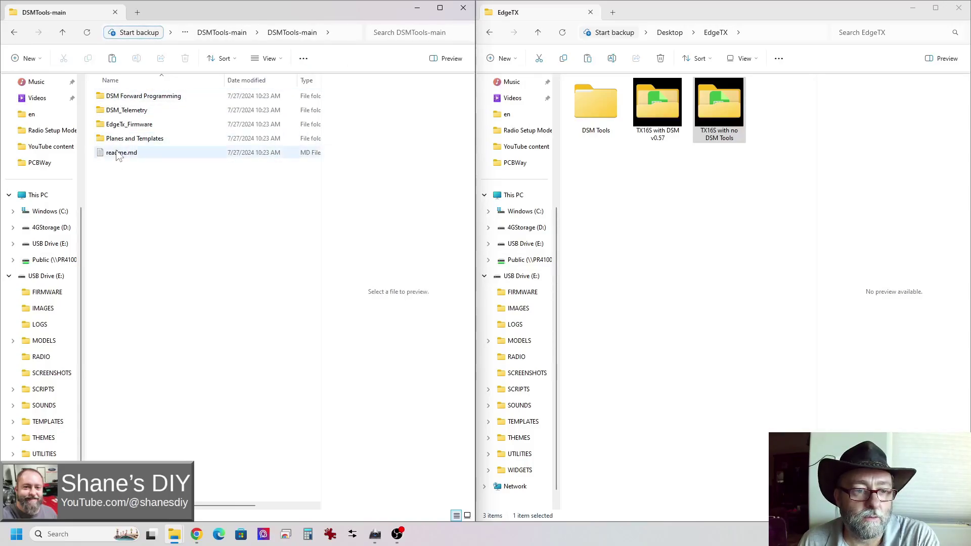
left_click(222, 33)
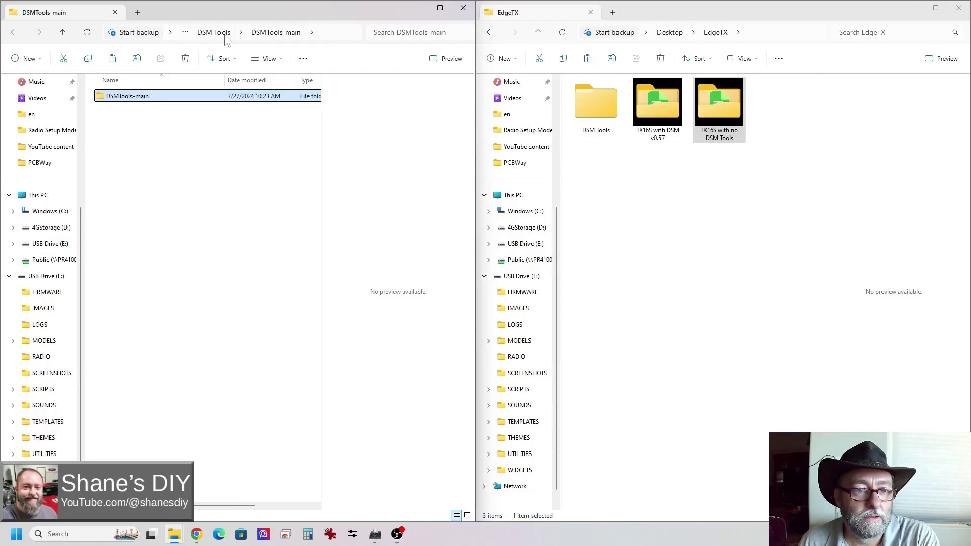
left_click(213, 32)
- Extract SD_FP_58_COLOR_Jul24a.zip into a folder of the same name within DSM Tools
left_click(147, 110)
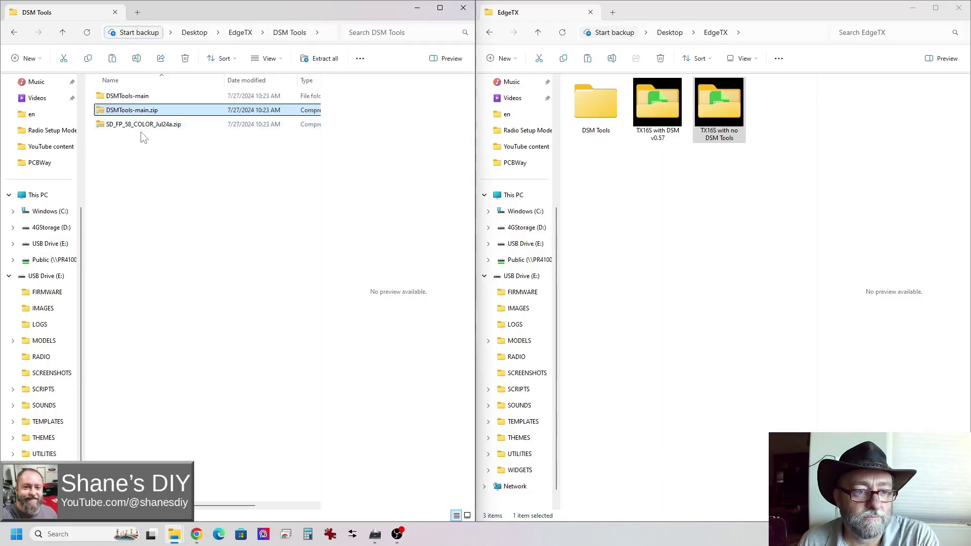
left_click(142, 124)
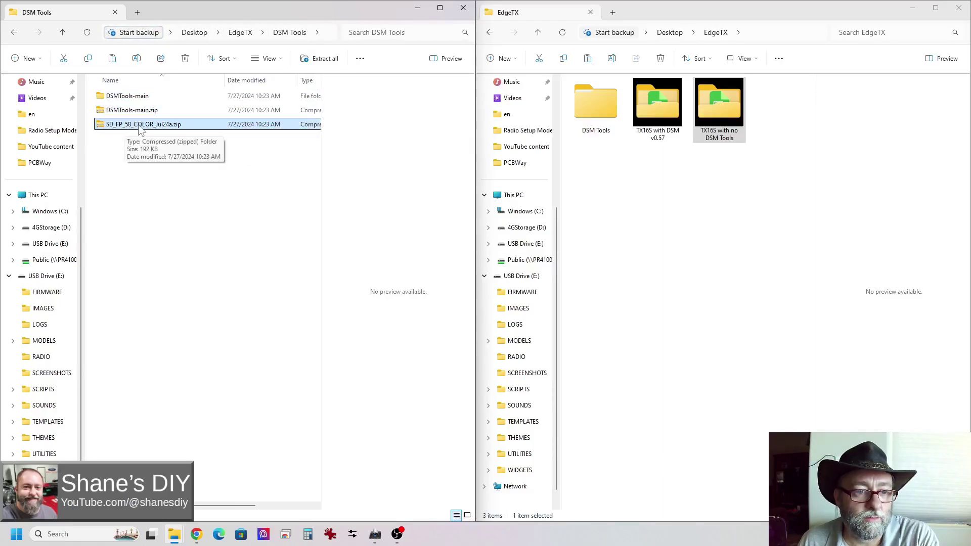
right_click(139, 129)
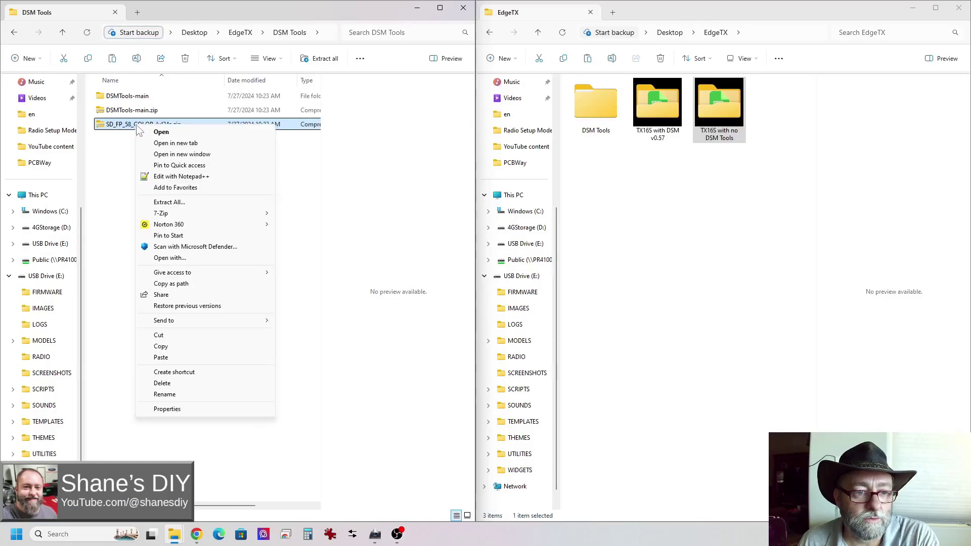
left_click(177, 205)
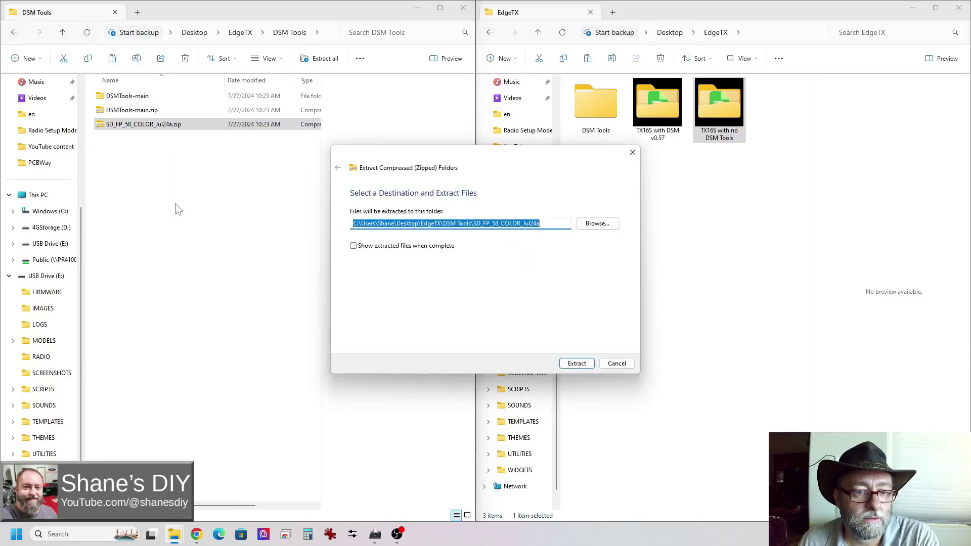
left_click(577, 364)
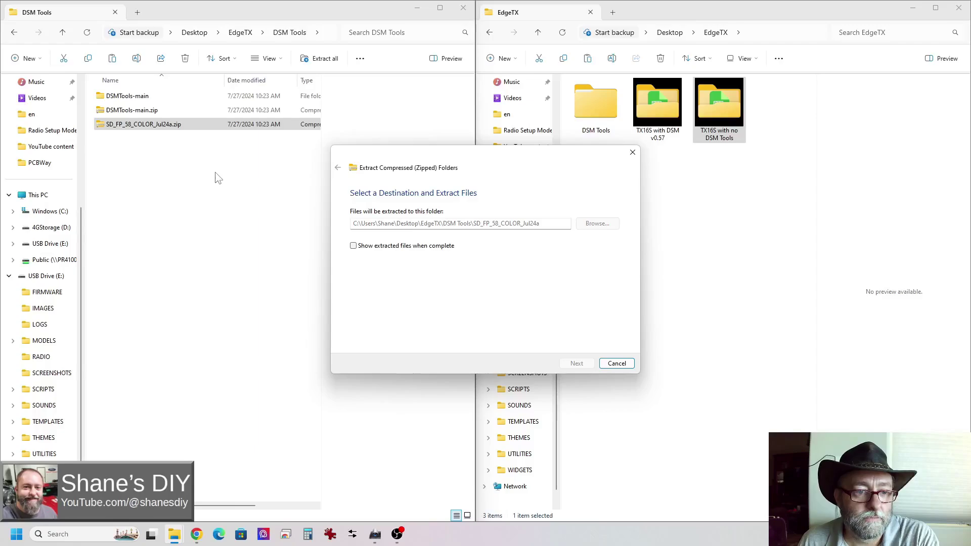
- Display the contents of the DSM Tools folder as large icons
left_click(133, 139)
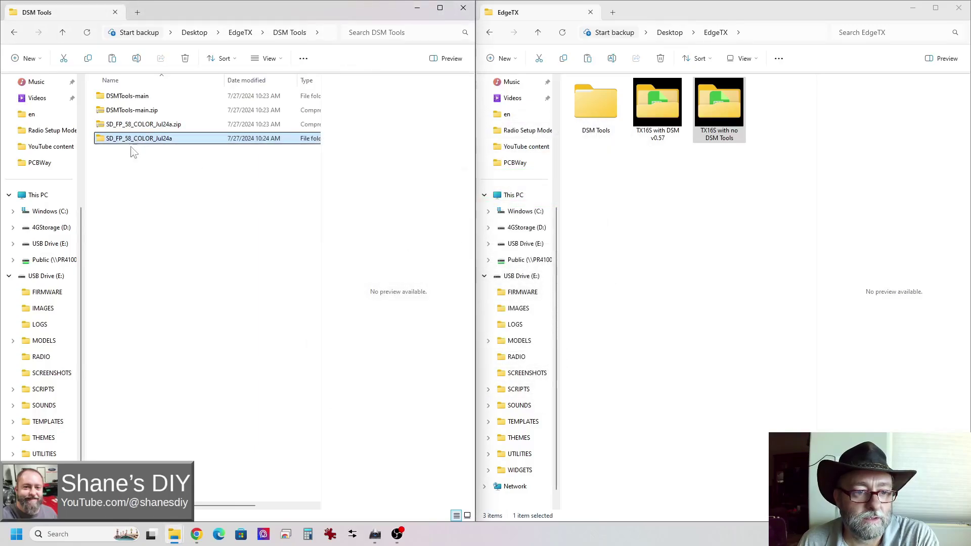
left_click(268, 59)
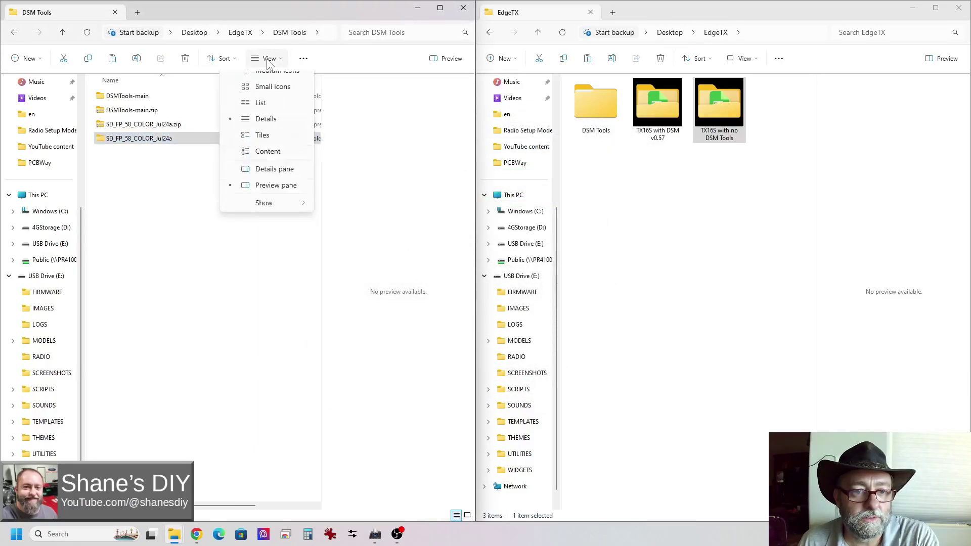
left_click(270, 99)
left_click(246, 190)
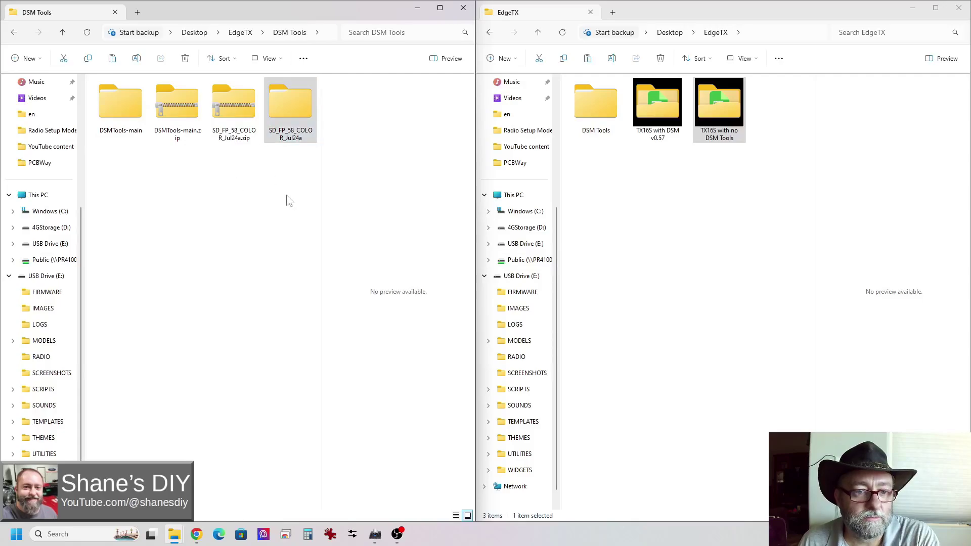
- Look inside the extracted SD_FP_58_COLOR_Jul24a folder's MODELS and DSMDATA folders, and return to MODELS
double_click(301, 115)
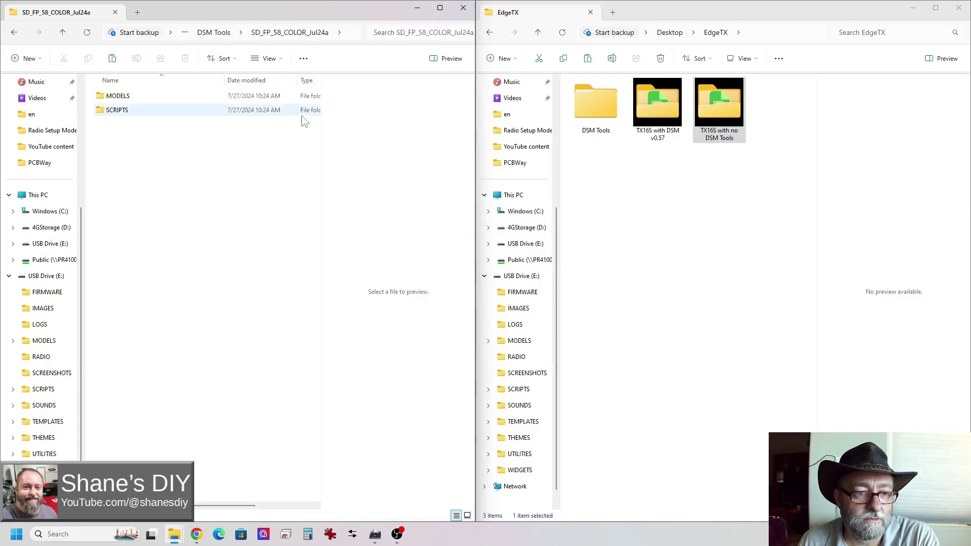
double_click(126, 99)
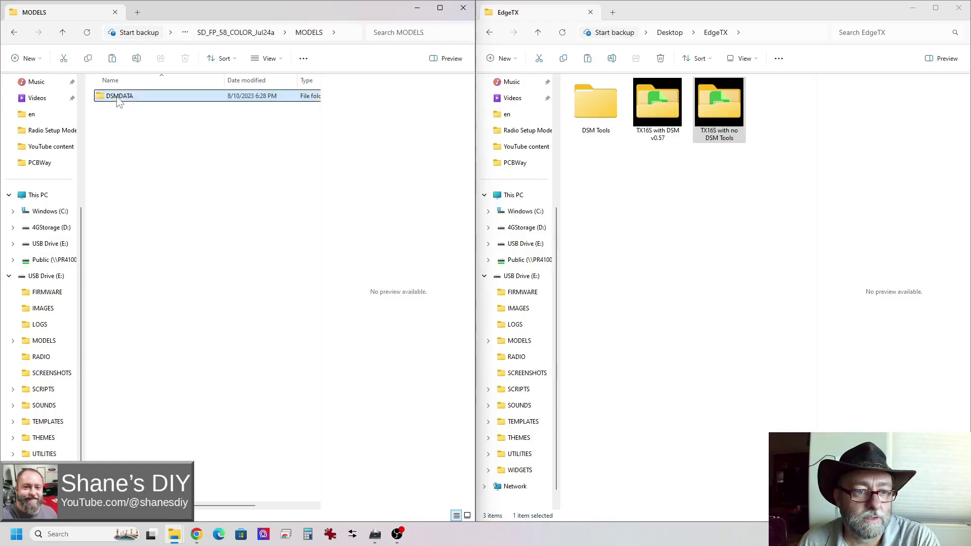
double_click(116, 96)
left_click(213, 33)
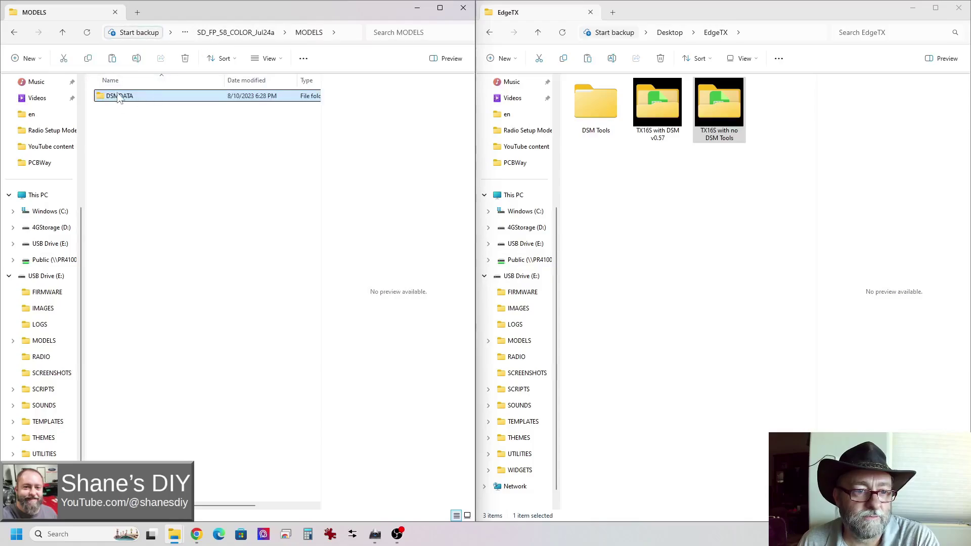
- Look through the MODELS and SCRIPTS folders of SD_FP_58_COLOR_Jul24a, including TOOLS, DSMLIB and img, and return to the DSM Tools folder
left_click(259, 33)
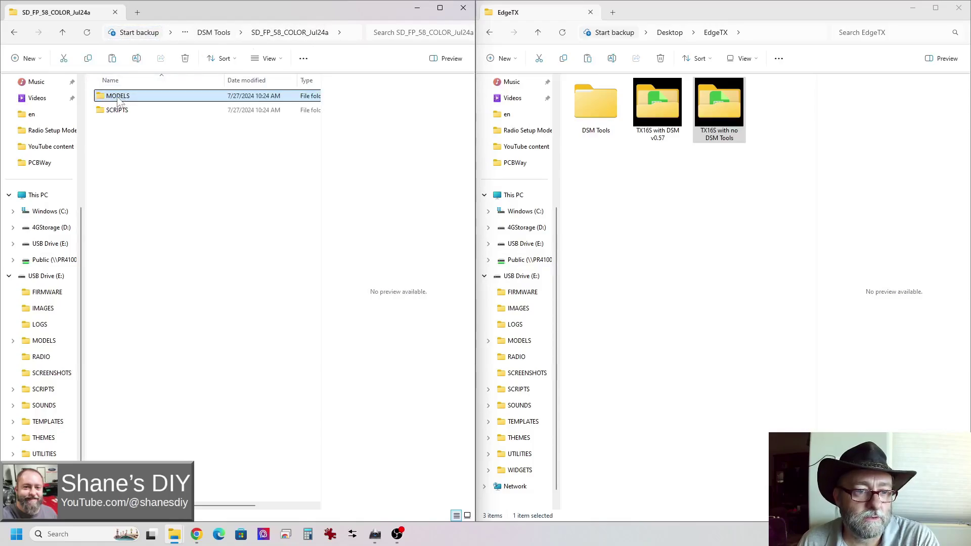
double_click(126, 100)
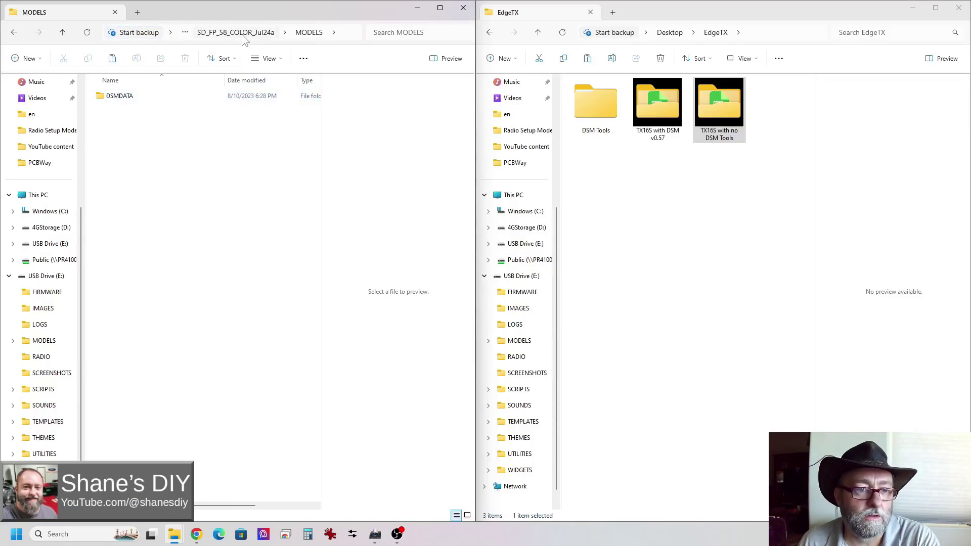
left_click(241, 33)
double_click(117, 111)
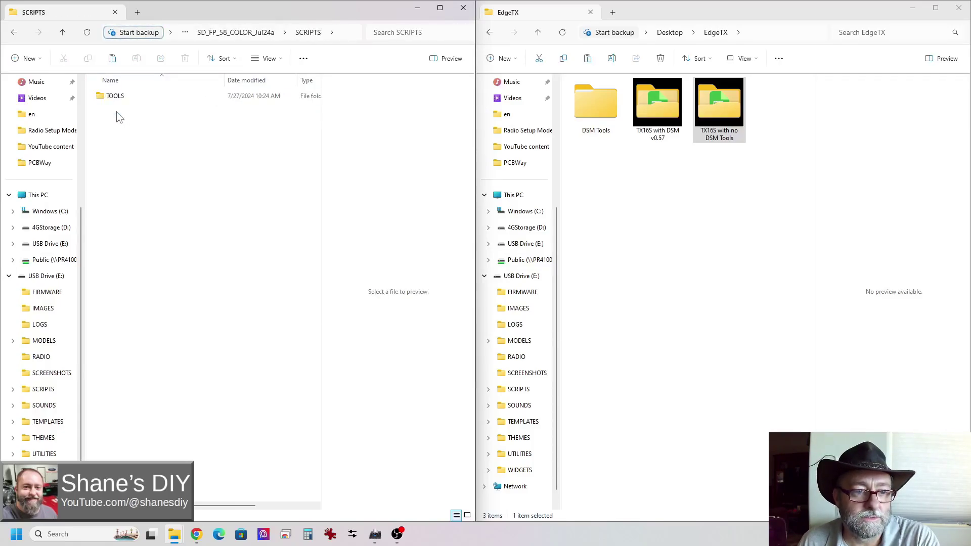
double_click(114, 96)
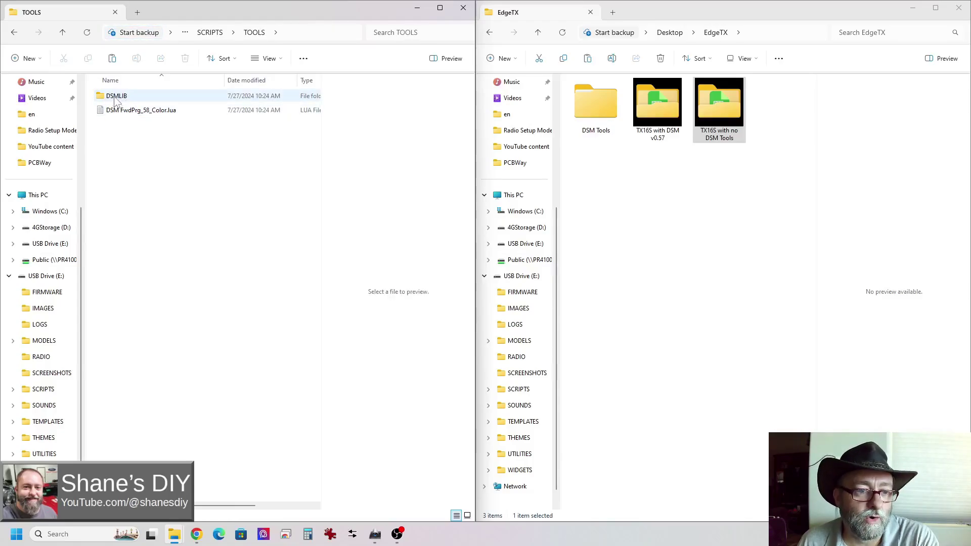
double_click(115, 98)
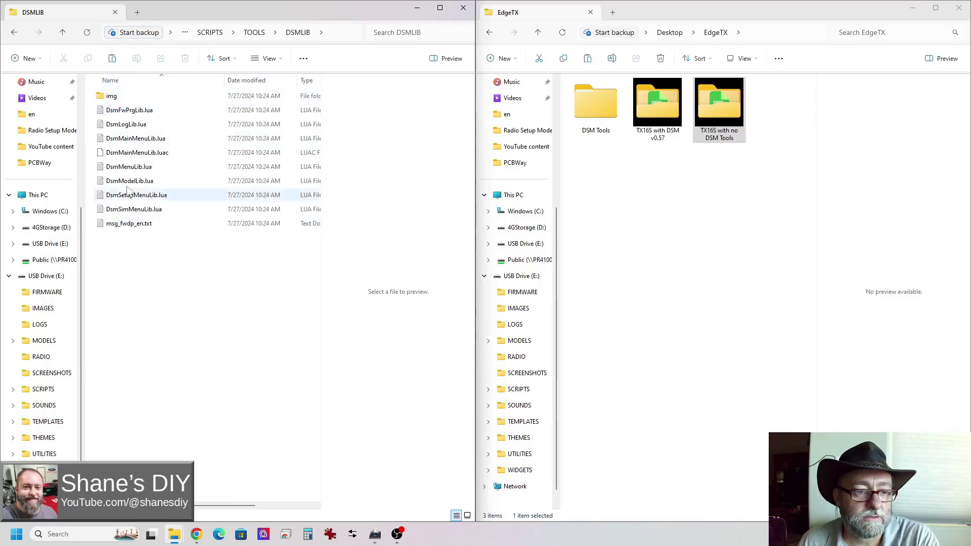
double_click(112, 96)
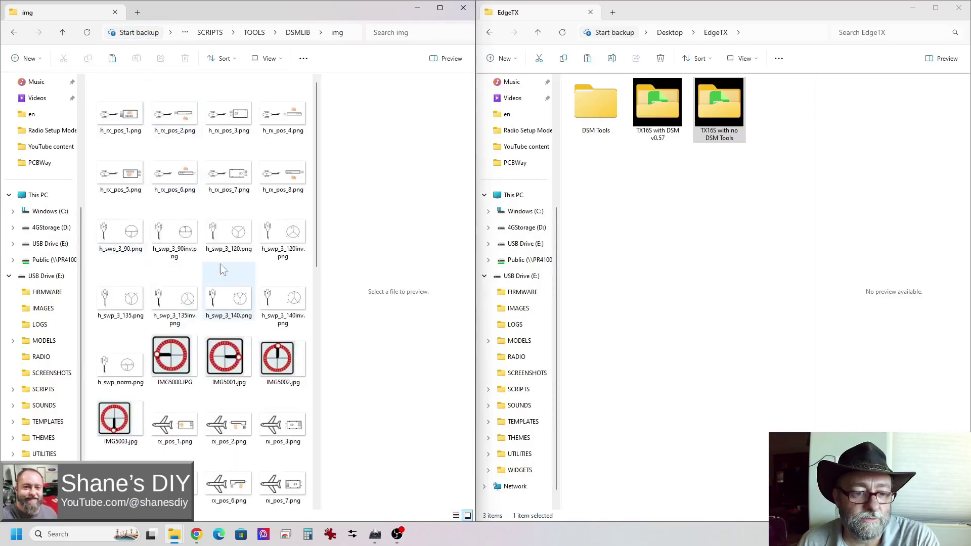
left_click(298, 32)
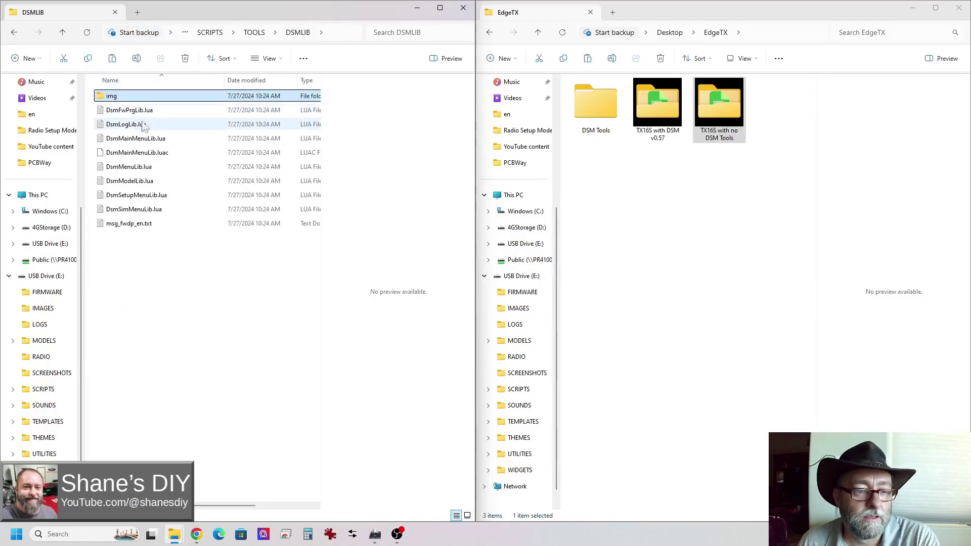
left_click(254, 33)
left_click(144, 117)
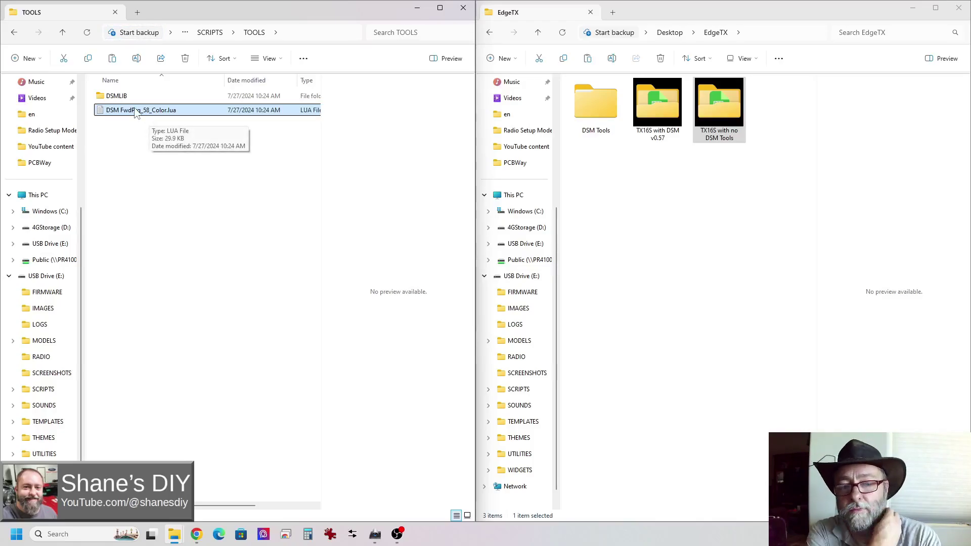
key("alt+Left")
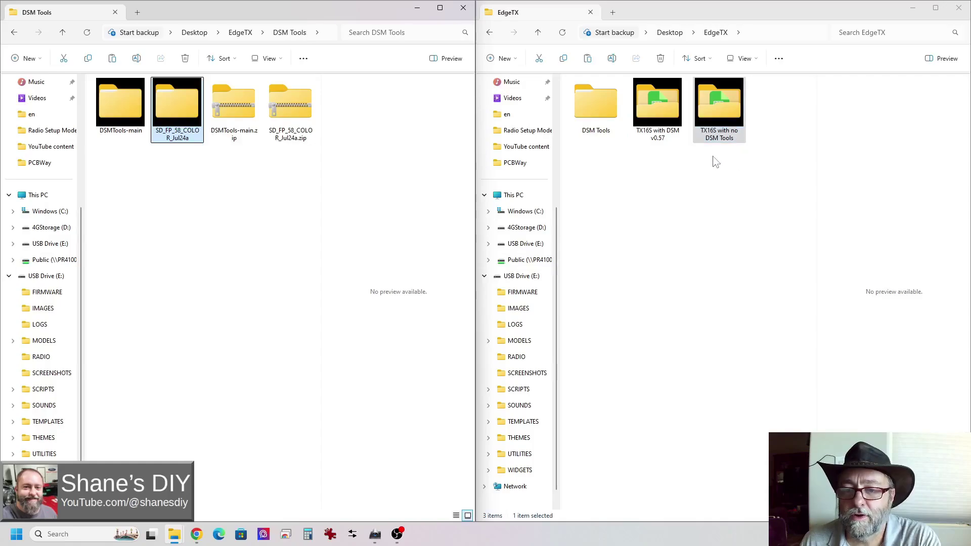
- Move the MODELS and SCRIPTS folders from SD_FP_58_COLOR_Jul24a into the TX16S with no DSM Tools folder, merging them with the existing ones
double_click(730, 114)
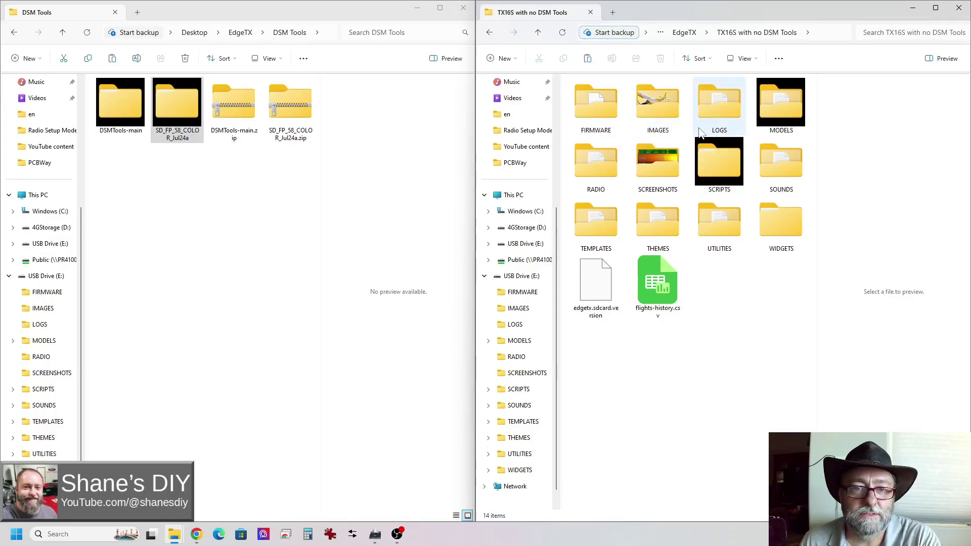
mouse_move(700, 132)
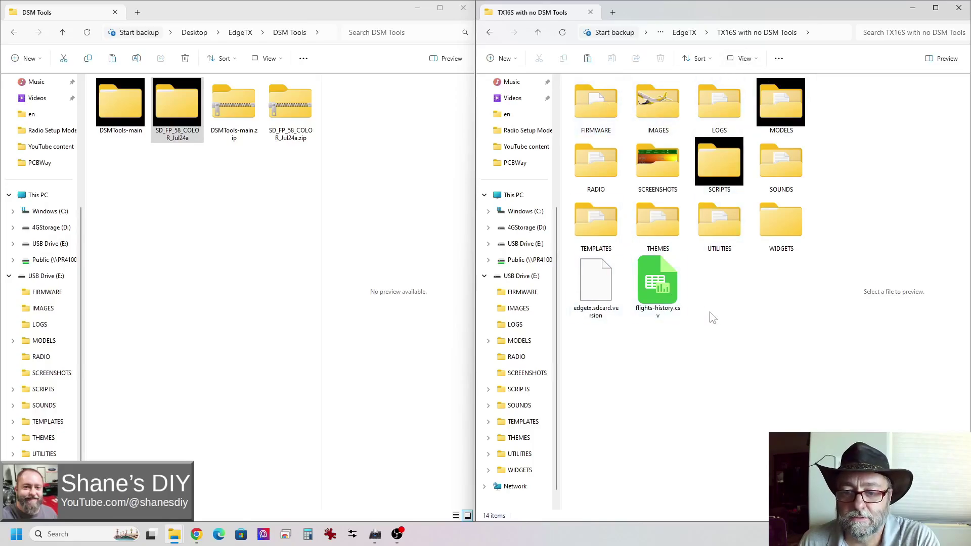
left_click_drag(805, 348, 578, 101)
left_click(676, 379)
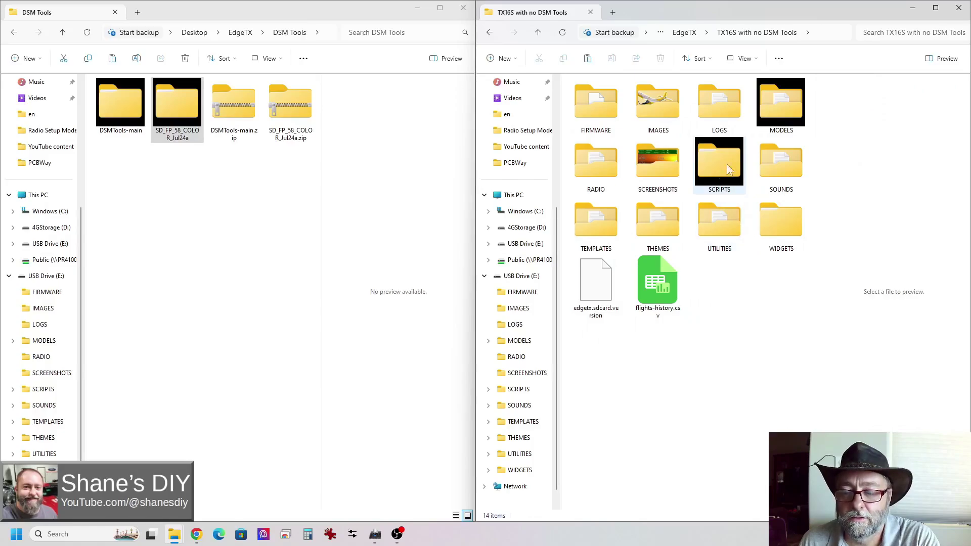
left_click(169, 135)
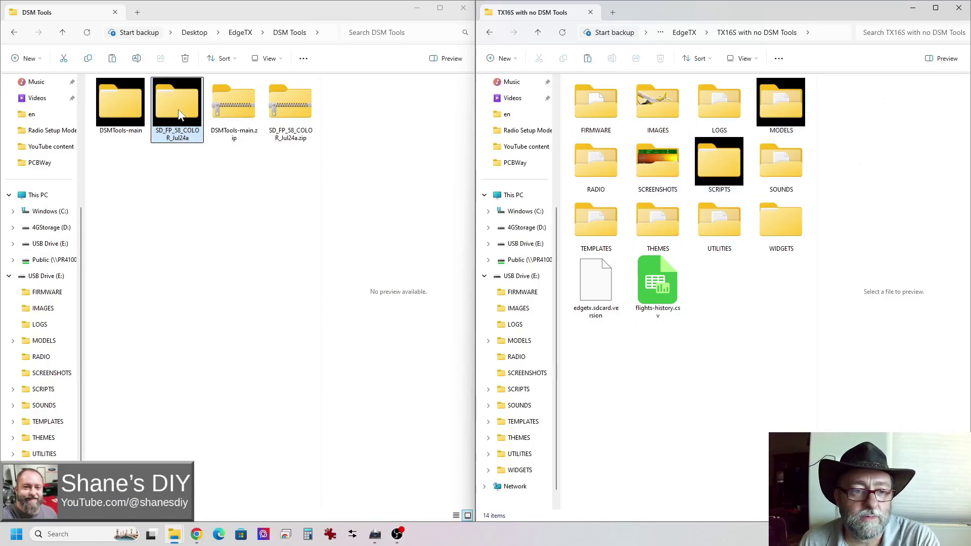
double_click(179, 115)
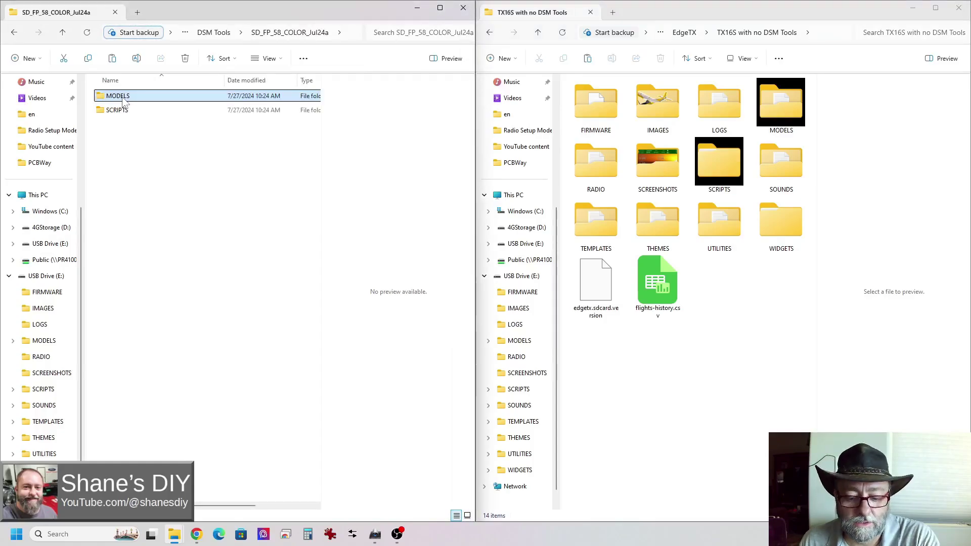
left_click(123, 115)
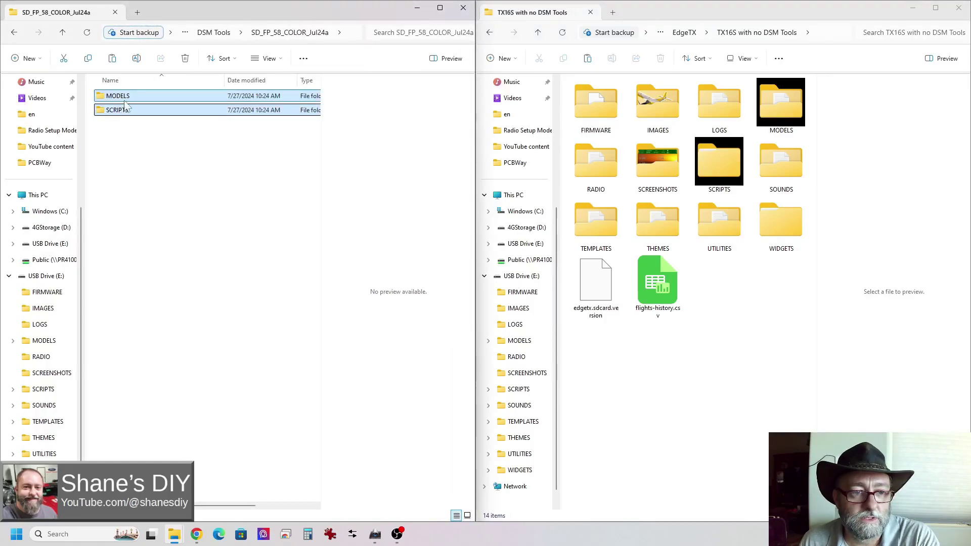
left_click(118, 101, "ctrl")
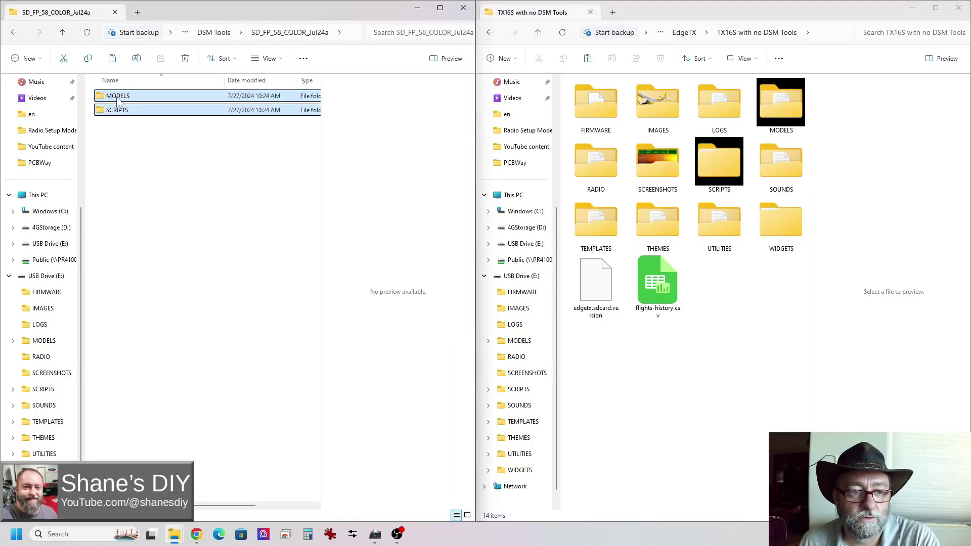
left_click(130, 140)
left_click_drag(169, 153, 116, 108)
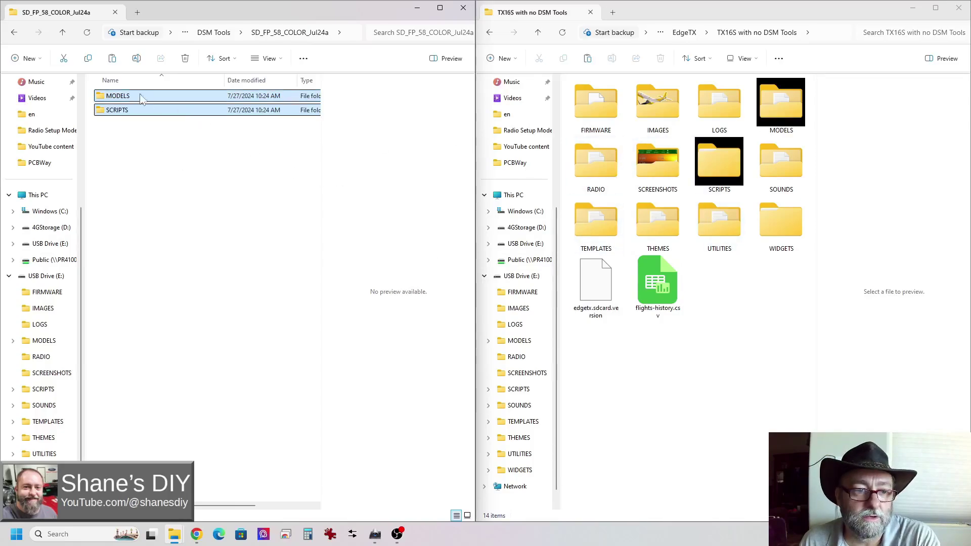
left_click_drag(112, 100, 719, 296)
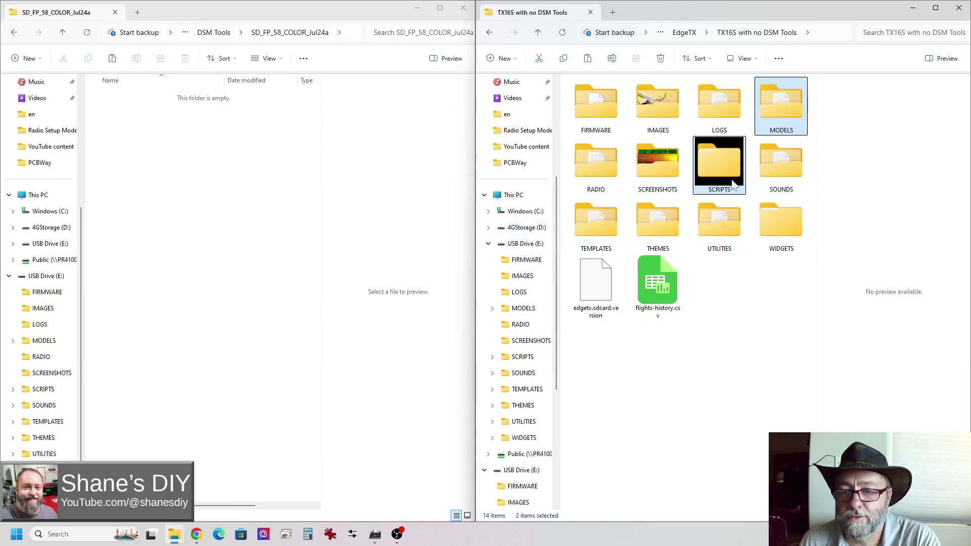
- Check the merged folder for MODELS/DSMDATA, SCRIPTS/TOOLS/DSMLIB and DSM FwdPrg_58_Color.lua, and return to the EdgeTX folder
double_click(786, 101)
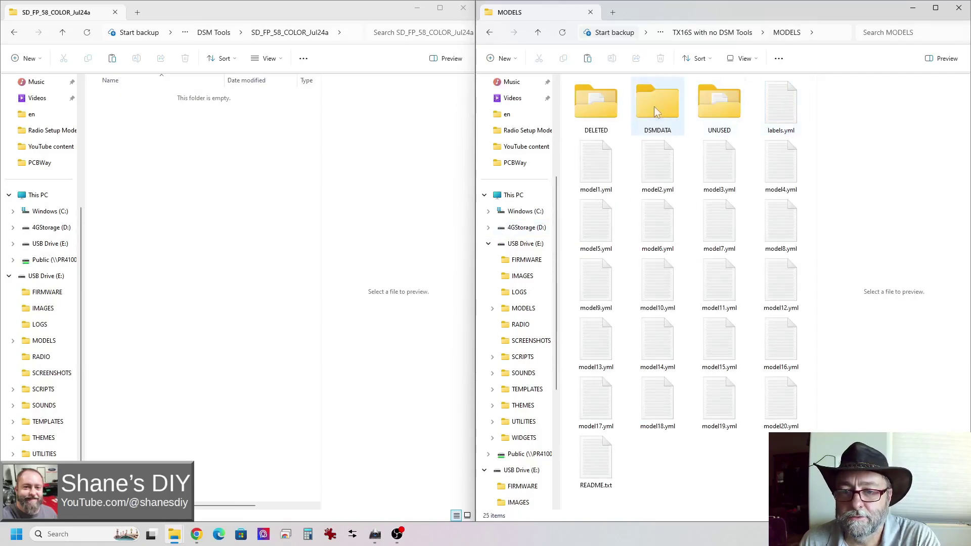
double_click(666, 107)
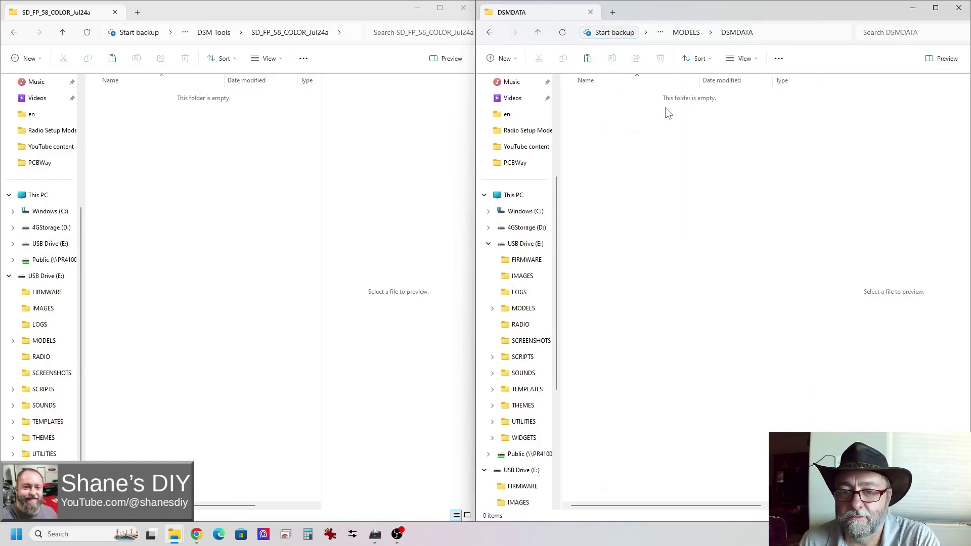
left_click(691, 33)
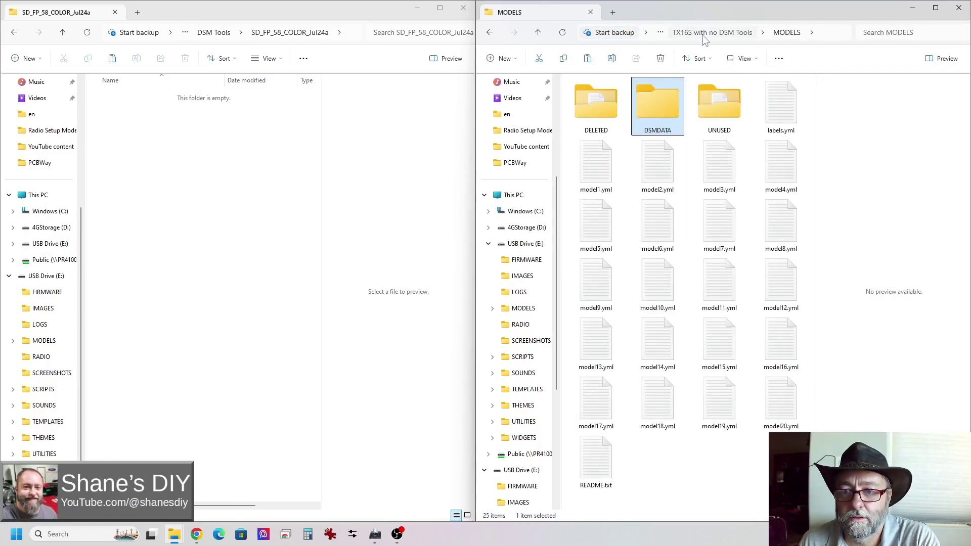
left_click(702, 33)
double_click(731, 164)
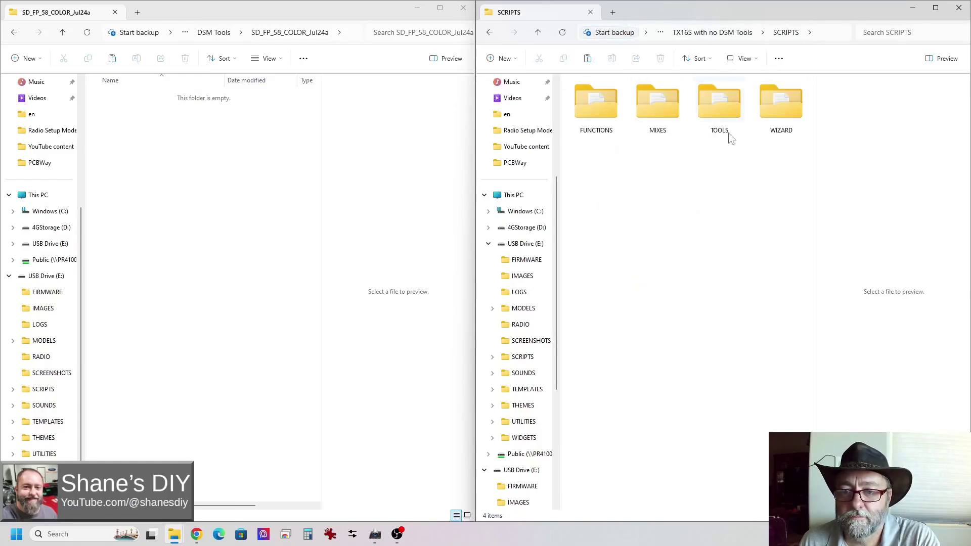
double_click(719, 108)
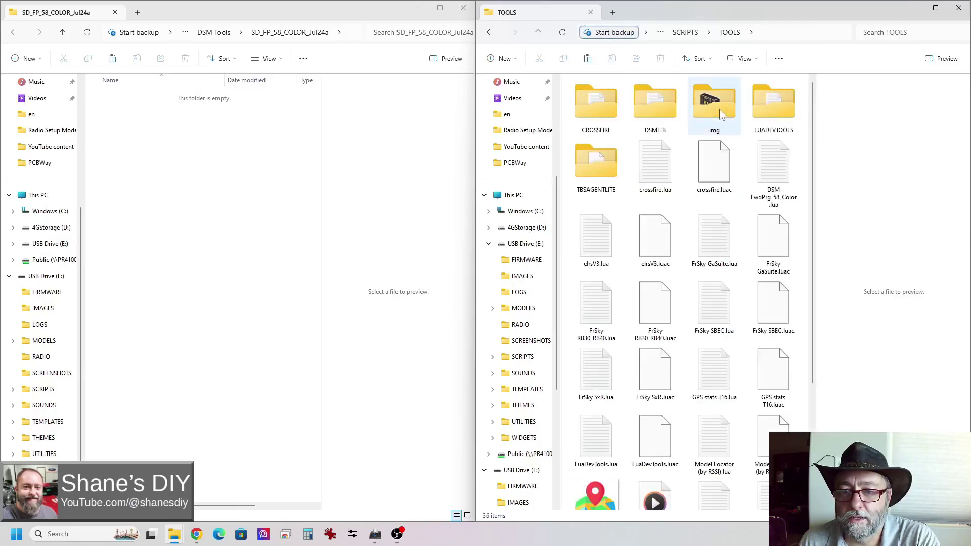
double_click(653, 106)
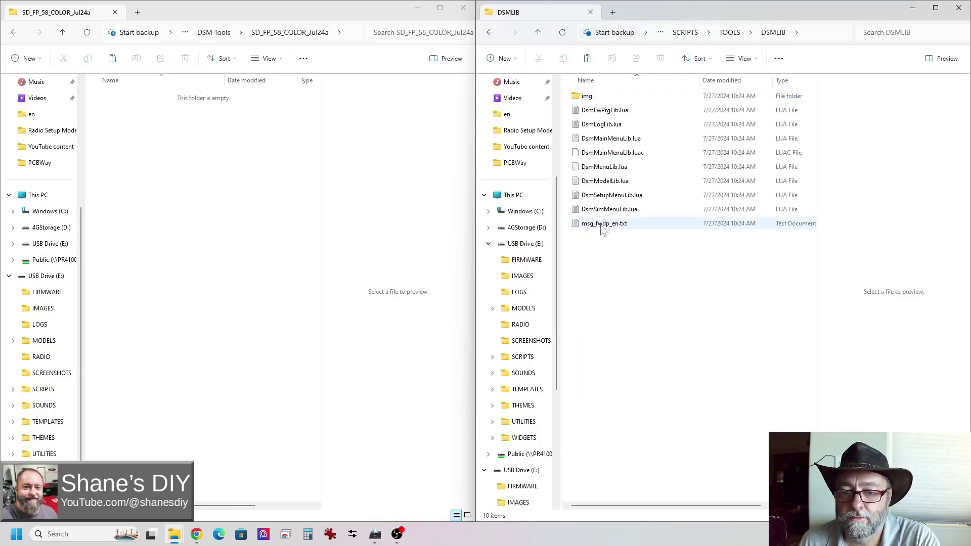
left_click(728, 33)
left_click(784, 183)
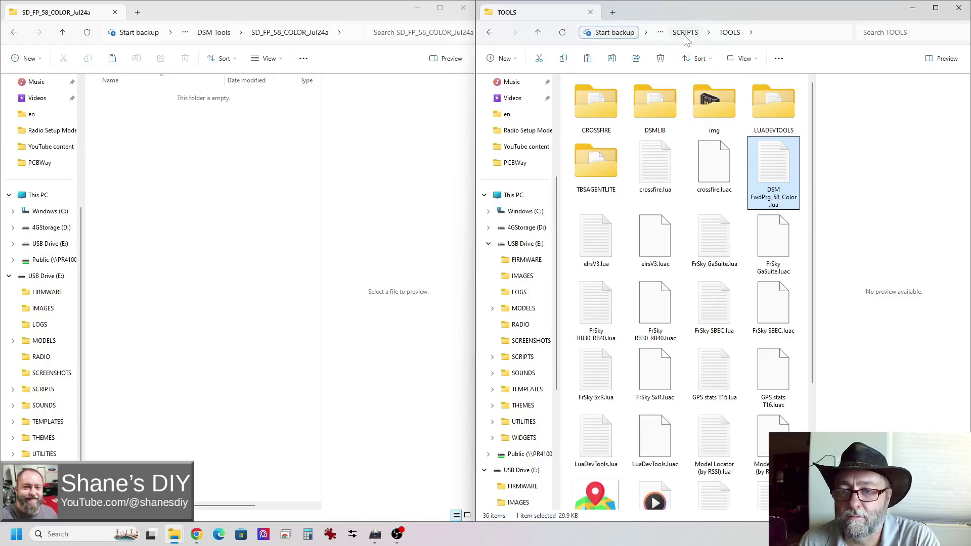
key("alt+Left")
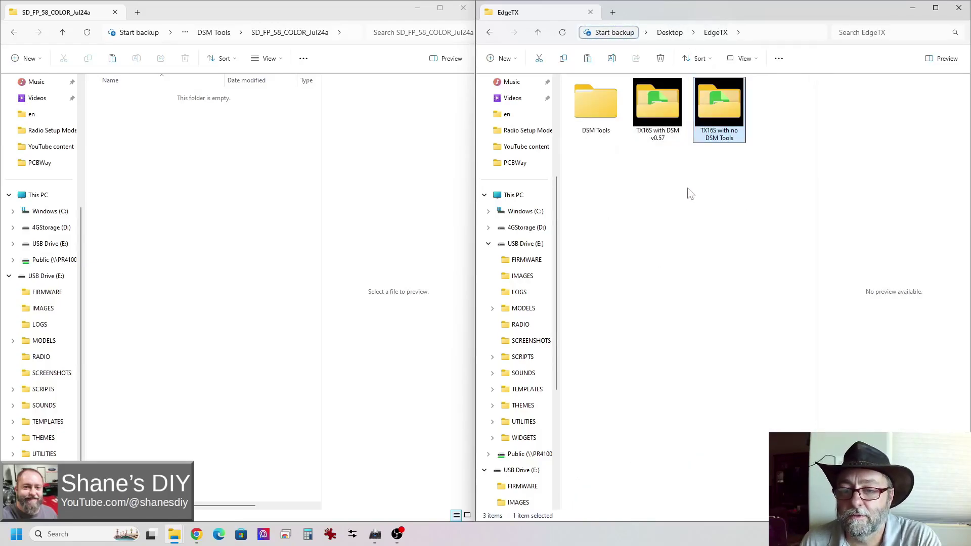
- Go up from SD_FP_58_COLOR_Jul24a to the DSM Tools folder and clear the selections in both folder windows
left_click(62, 32)
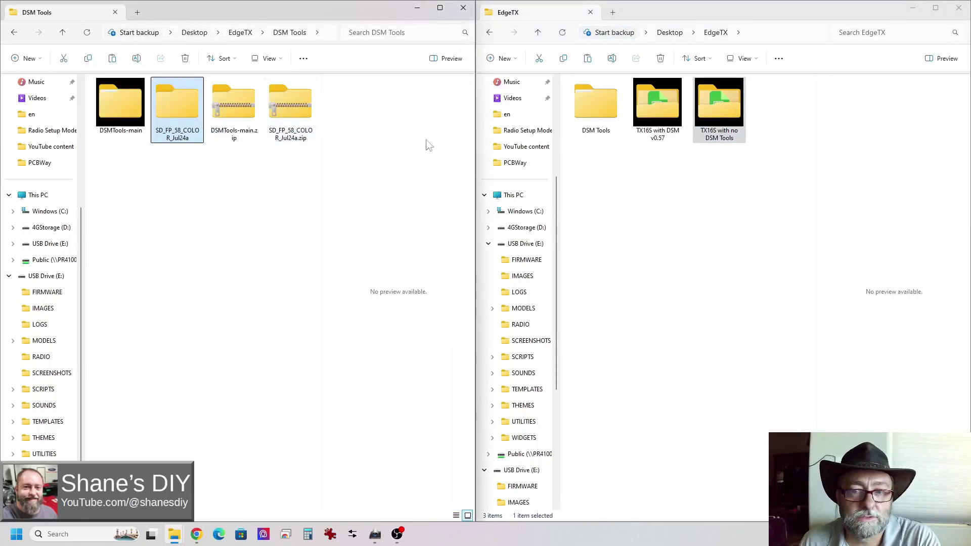
left_click(696, 197)
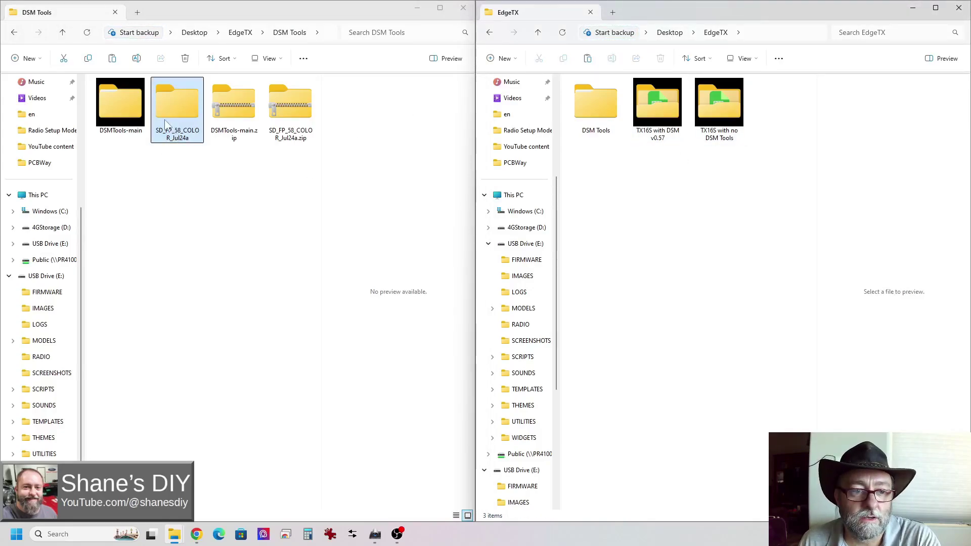
left_click(186, 158)
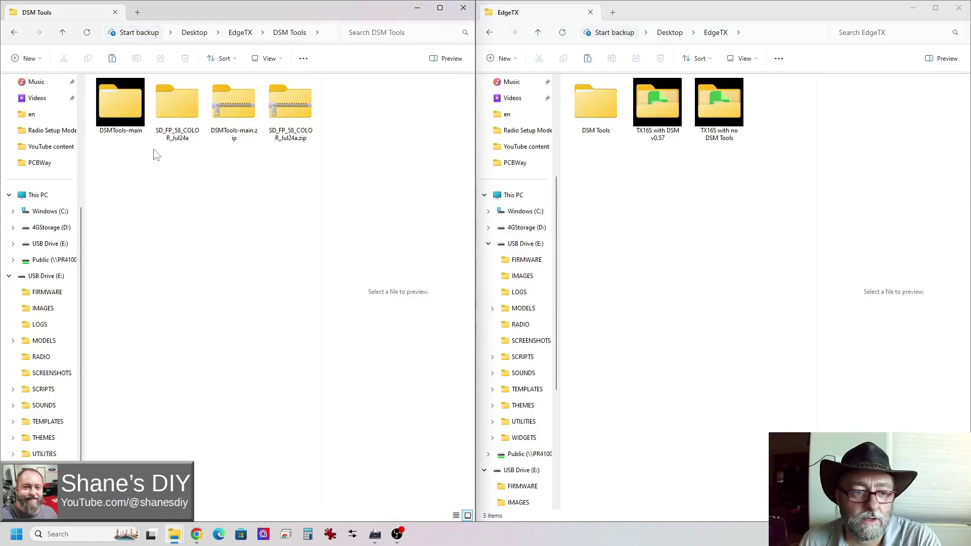
- Switch to Chrome, download DSM_Telemetry_v12_EdgeTX_May4.zip from the repository's DSM_Telemetry folder, and return to the DSM Tools and EdgeTX windows in File Explorer
left_click(201, 540)
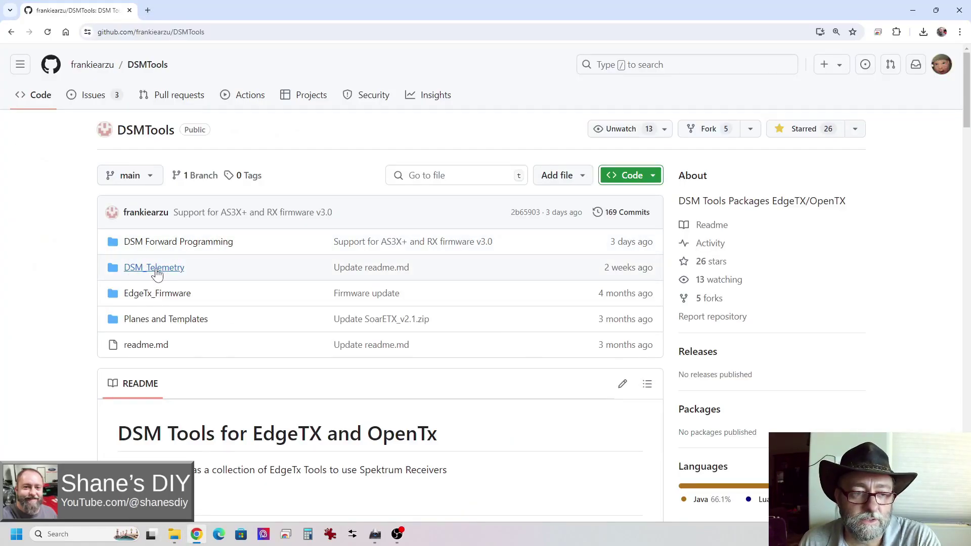
left_click(156, 269)
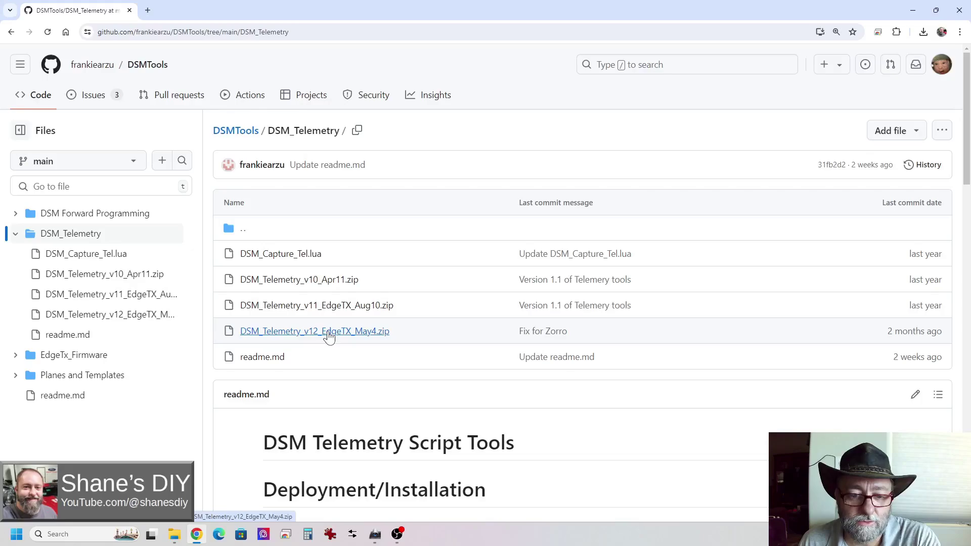
left_click(326, 334)
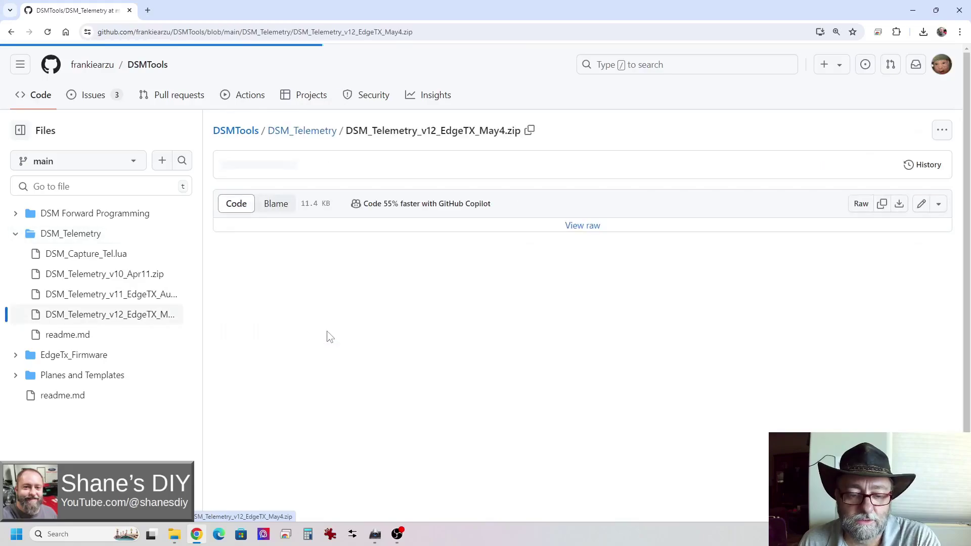
left_click(900, 204)
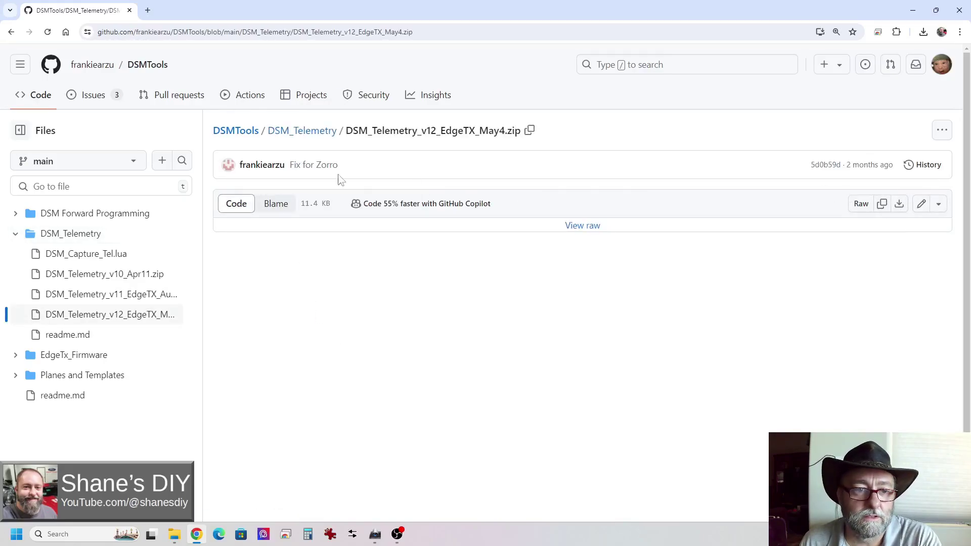
mouse_move(177, 540)
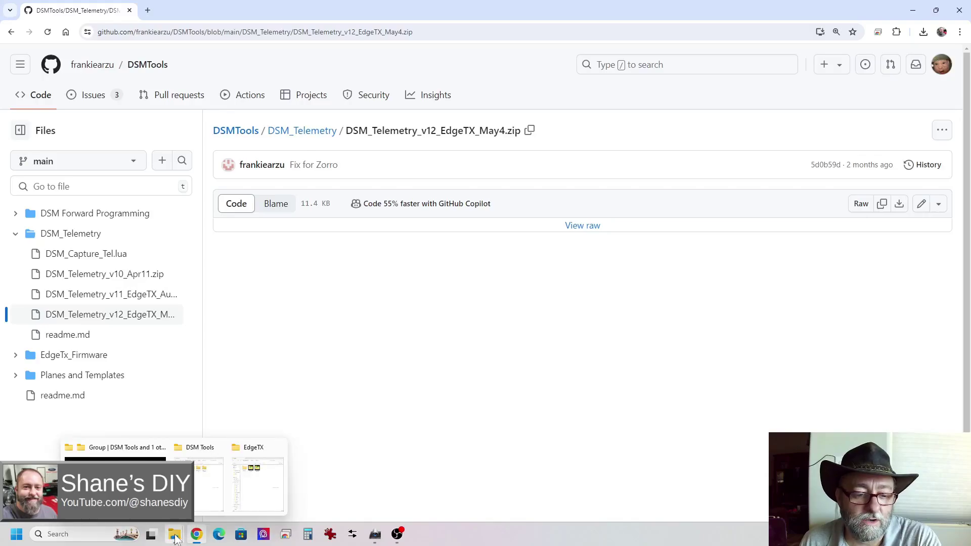
left_click(116, 465)
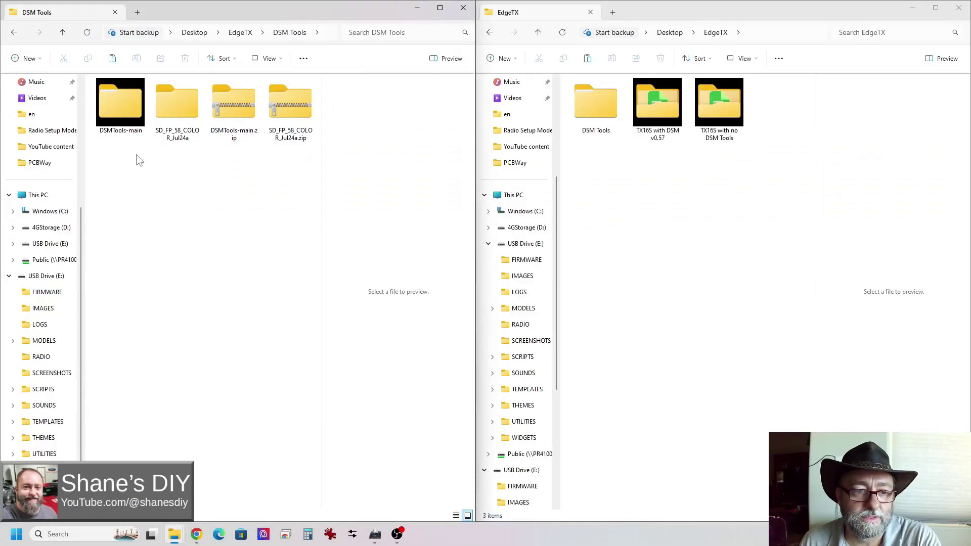
- Open the DSM_Telemetry folder inside the nested DSMTools-main folders and show its files as large icons
double_click(122, 112)
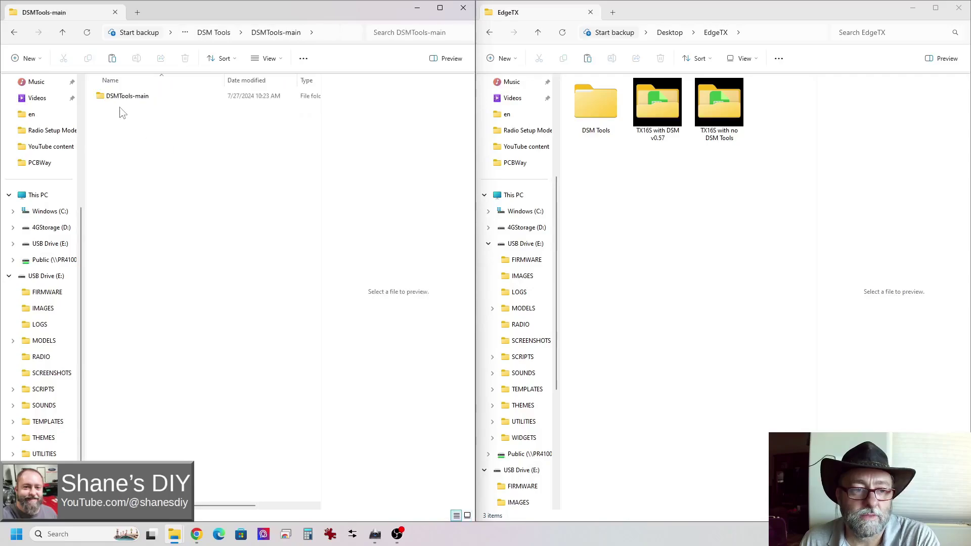
double_click(127, 96)
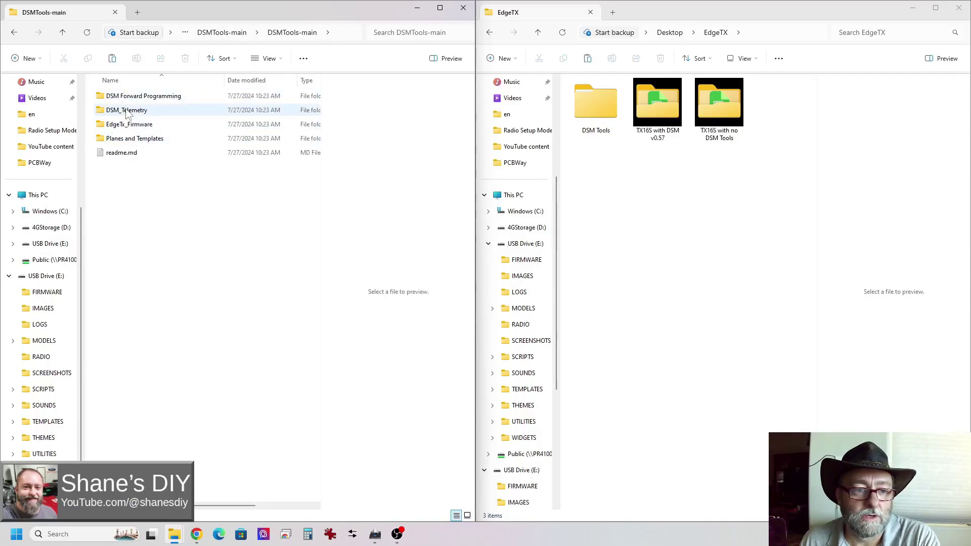
double_click(128, 113)
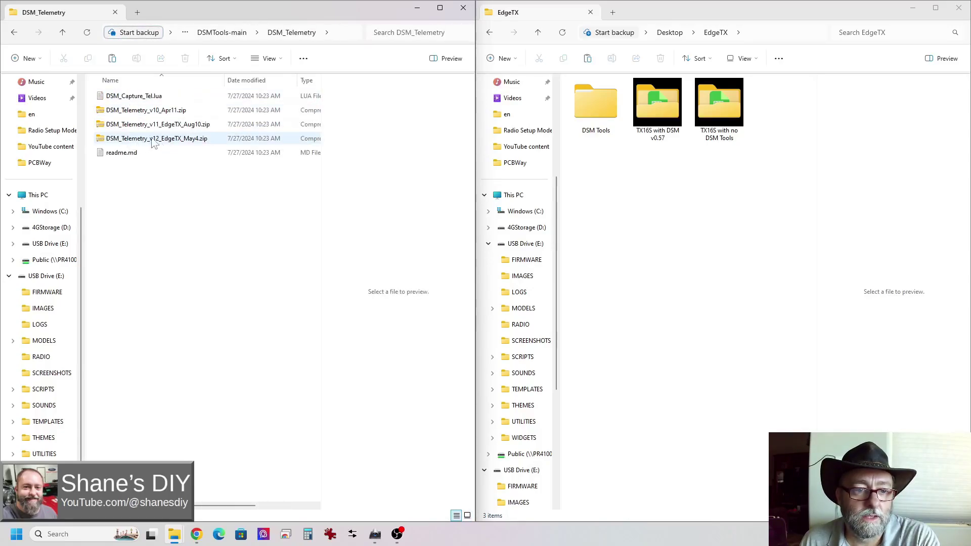
left_click(160, 140)
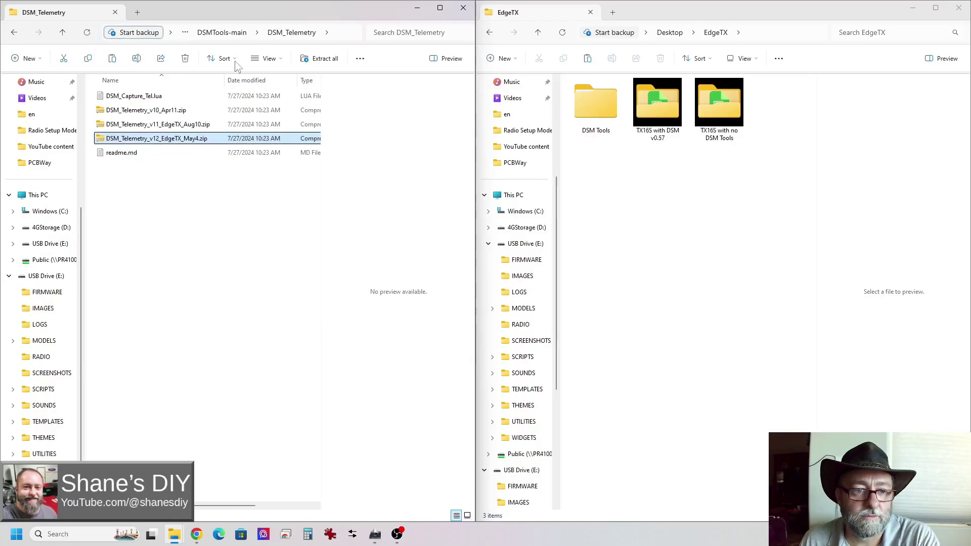
left_click(270, 58)
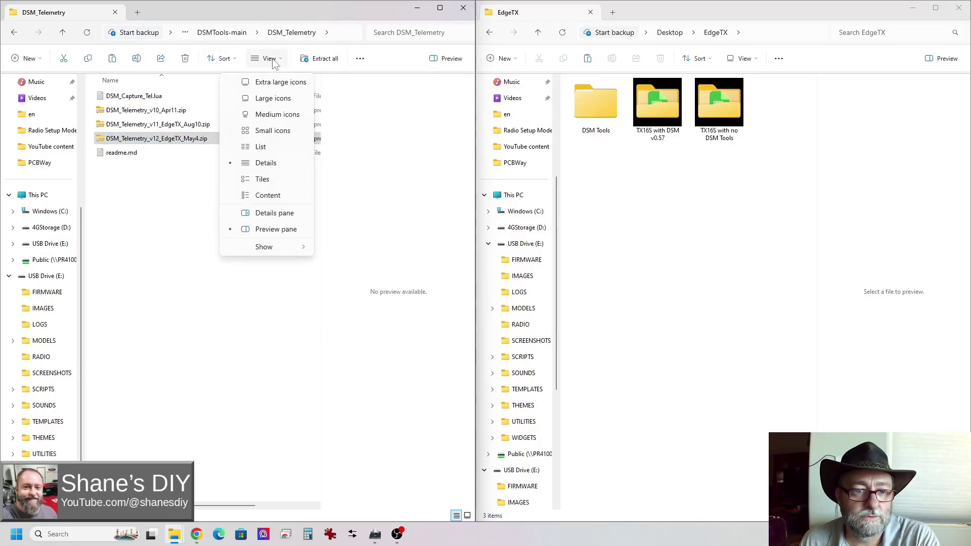
left_click(269, 98)
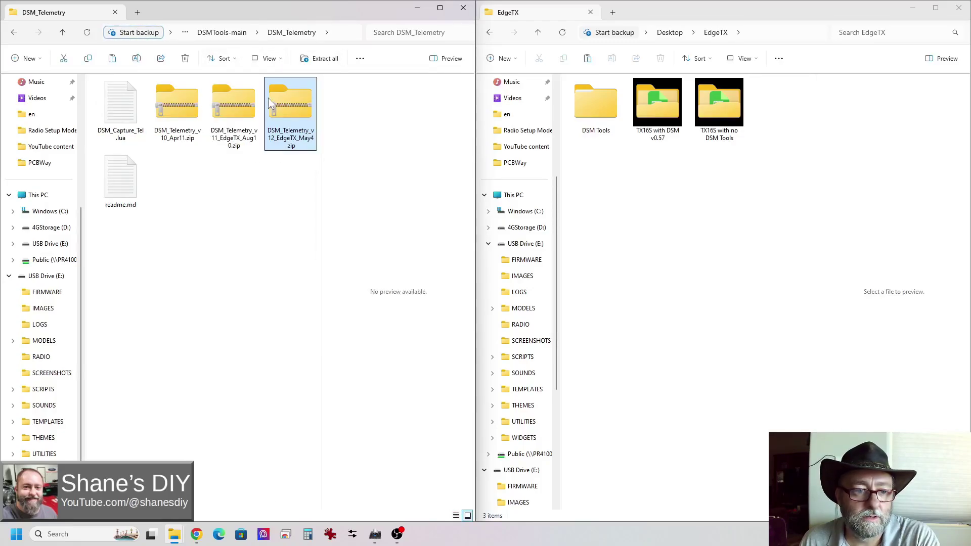
- Extract DSM_Telemetry_v12_EdgeTX_May4.zip into the default DSM_Telemetry_v12_EdgeTX_May4 folder
right_click(293, 115)
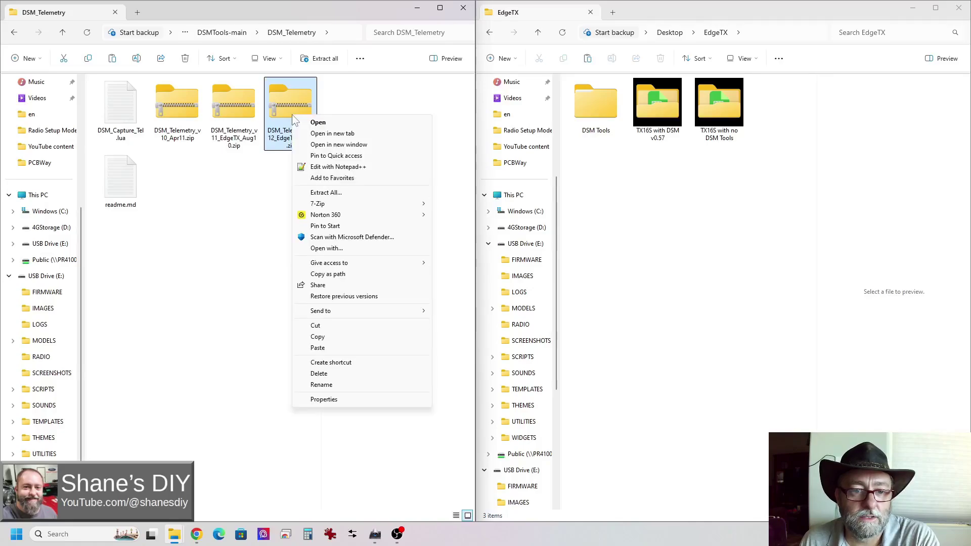
left_click(334, 193)
left_click(577, 363)
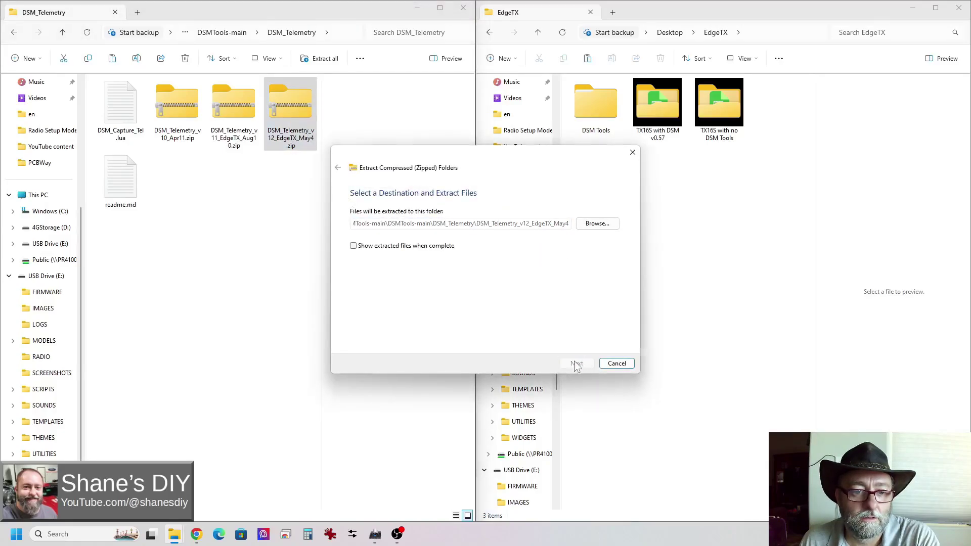
- Open SCRIPTS/TOOLS in the extracted DSM_Telemetry_v12_EdgeTX_May4 folder and select DSM_SmartRX_Tel.lua
double_click(117, 103)
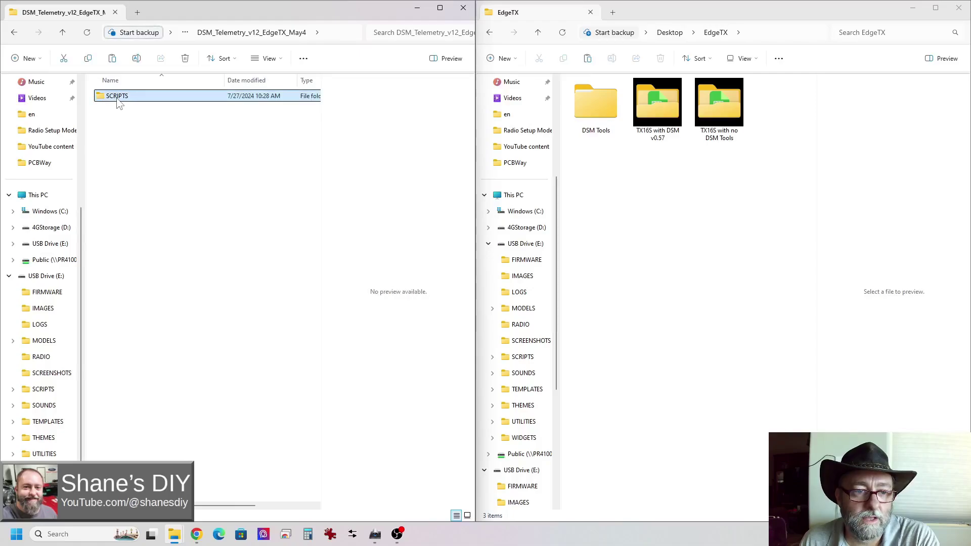
left_click(124, 124)
left_click(119, 103)
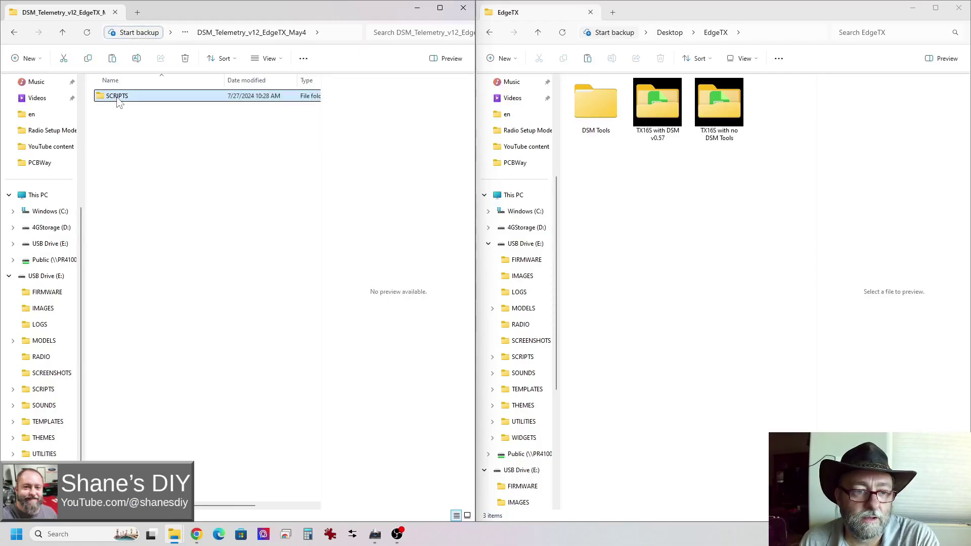
double_click(118, 101)
double_click(116, 97)
left_click(133, 98)
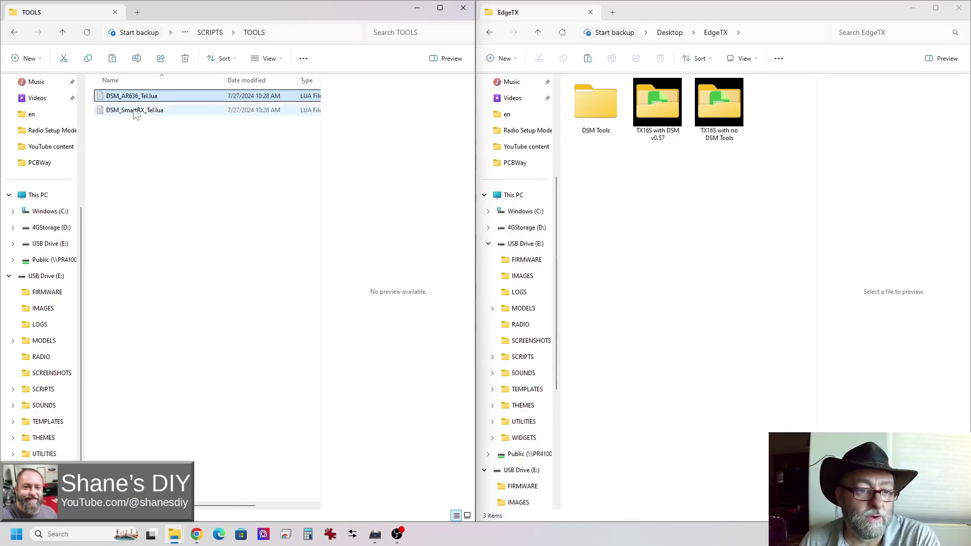
left_click(128, 115)
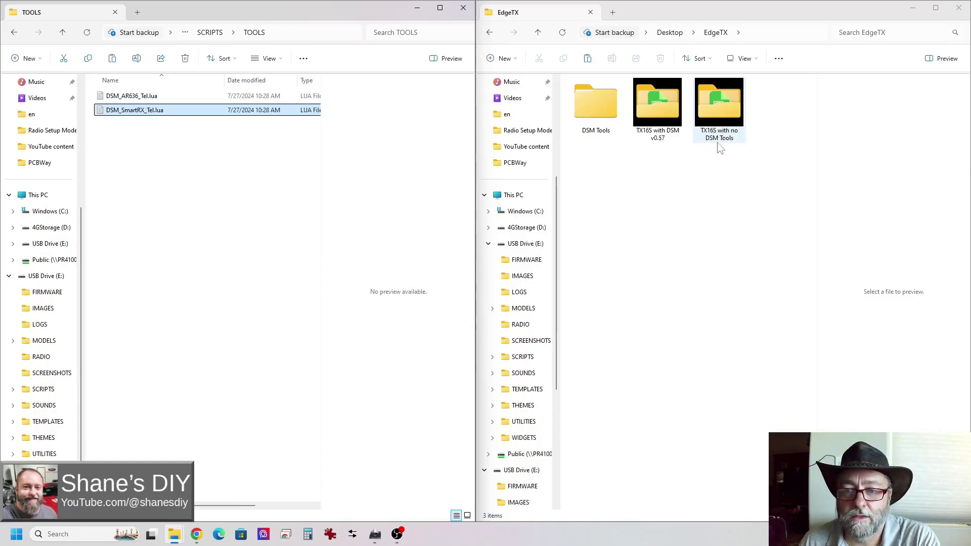
- In the EdgeTX window, open SCRIPTS/TOOLS inside the TX16S with no DSM Tools folder
double_click(733, 105)
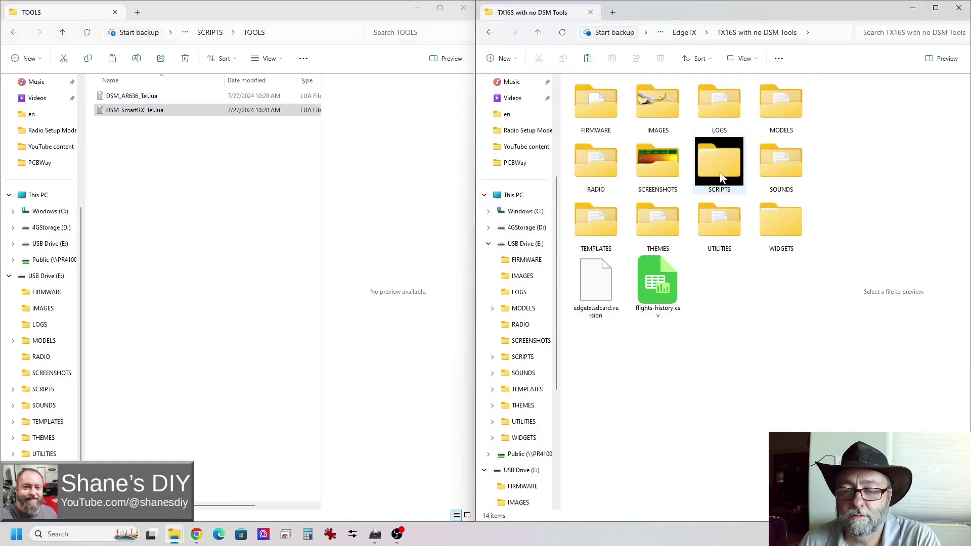
double_click(722, 177)
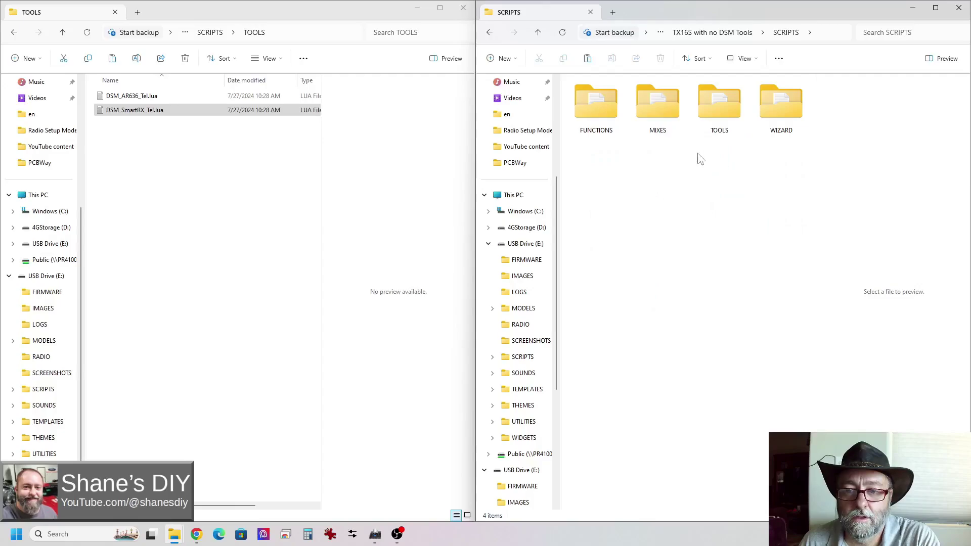
double_click(720, 102)
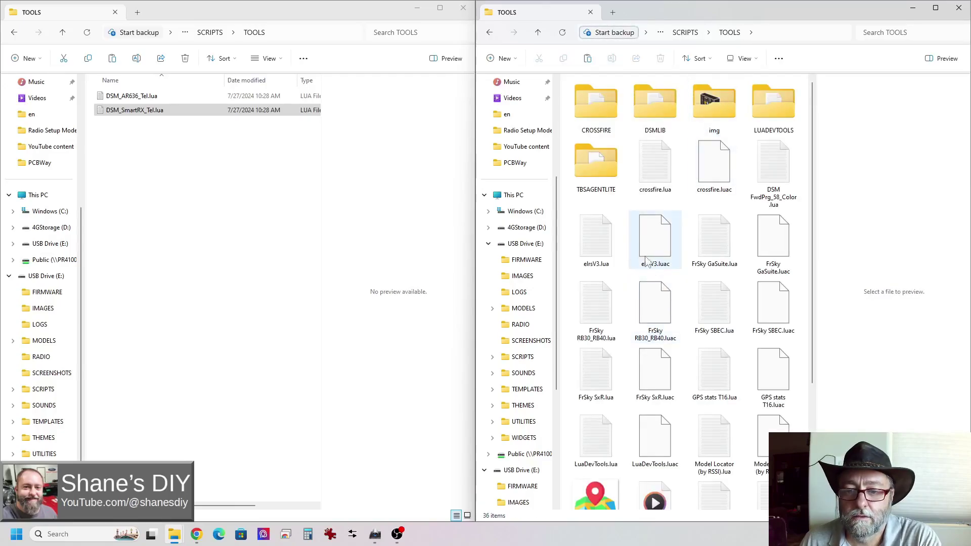
- Copy DSM_SmartRX_Tel.lua from the extracted TOOLS folder into the TX16S with no DSM Tools folder's SCRIPTS/TOOLS, and clear the source selection
left_click(124, 115)
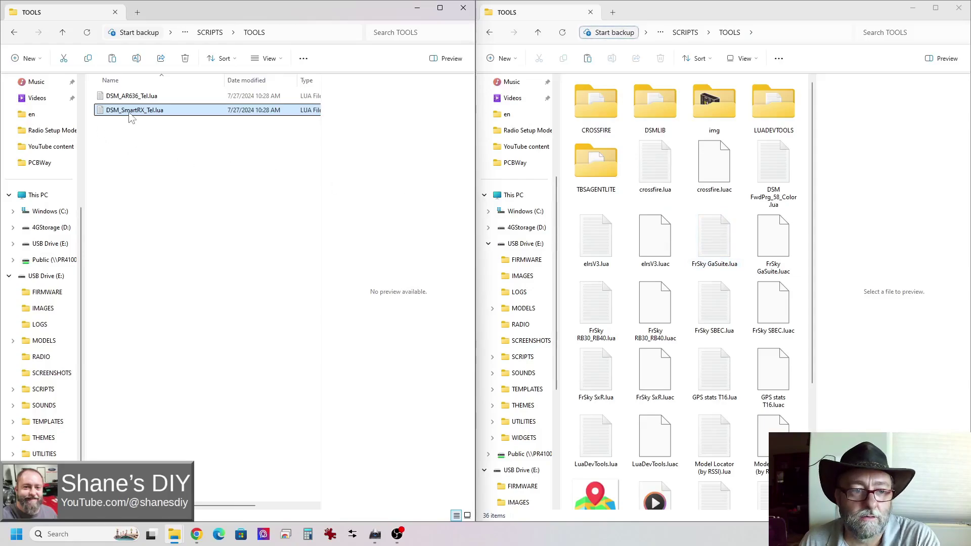
left_click_drag(131, 118, 121, 144)
right_click(121, 116)
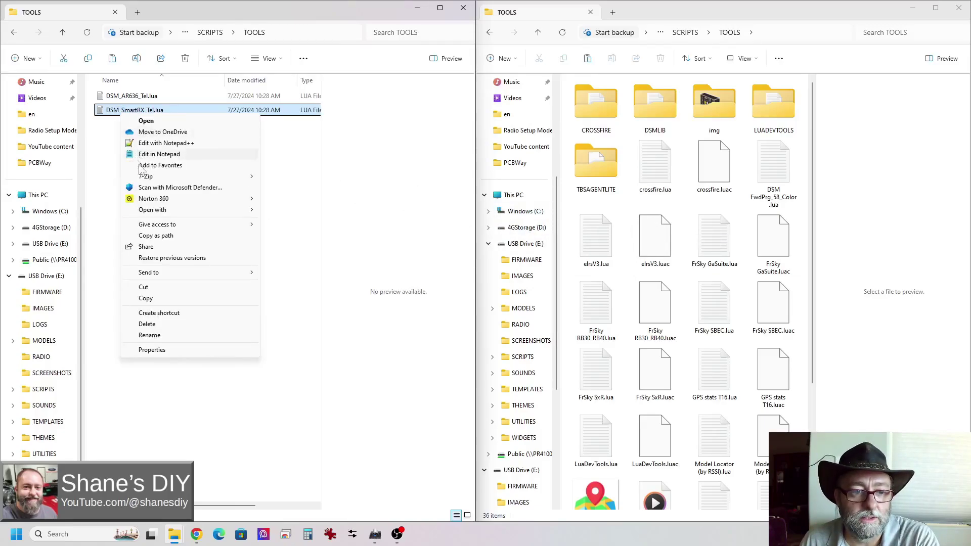
left_click(152, 300)
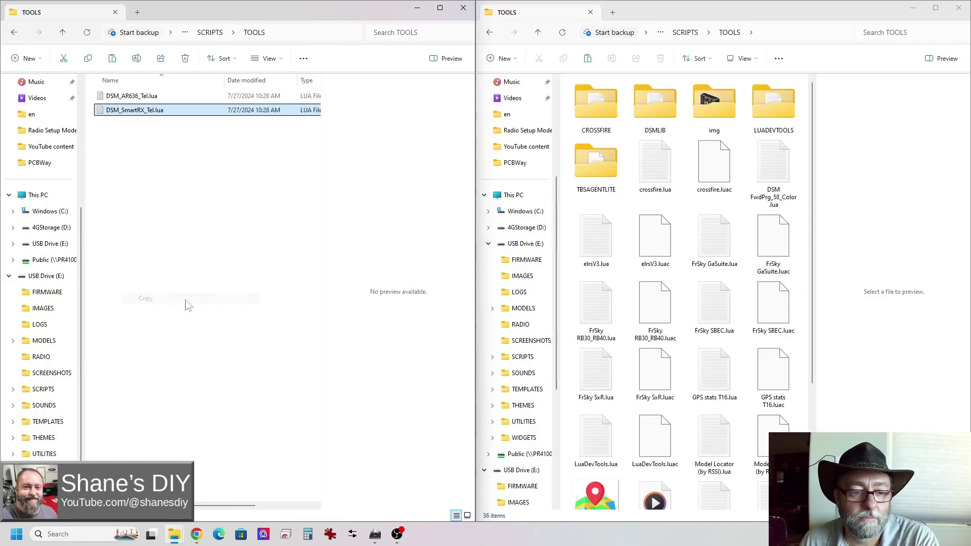
right_click(687, 272)
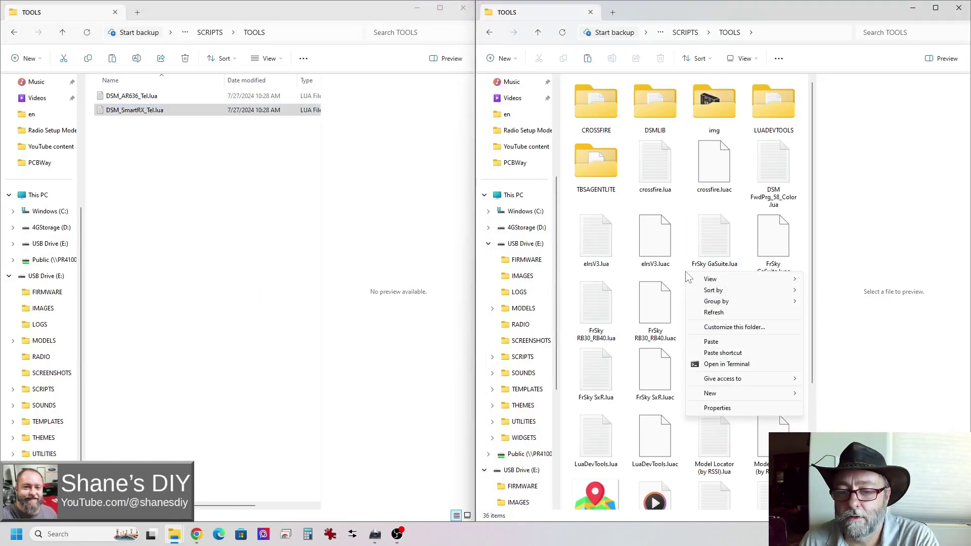
left_click(711, 341)
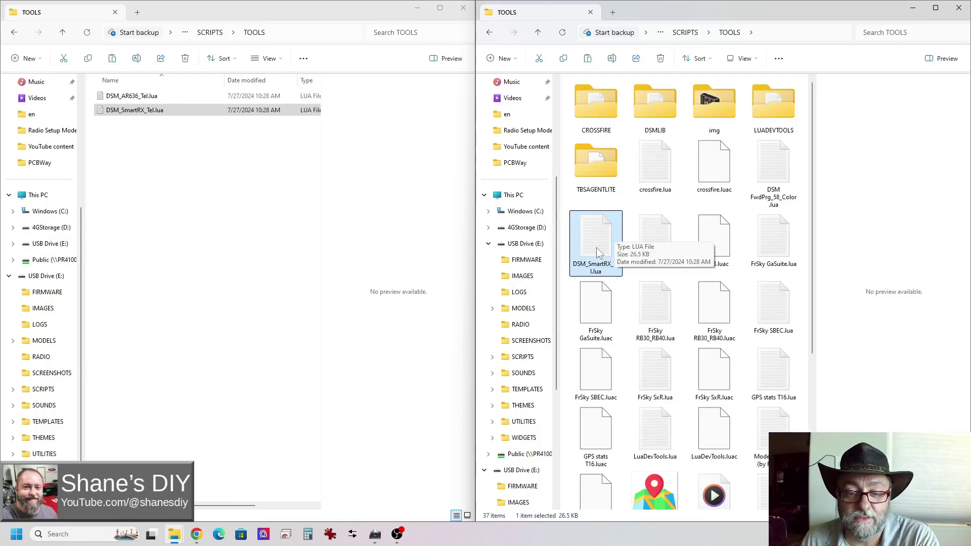
left_click(240, 204)
- Return to the EdgeTX folder and open MODELS/DSMDATA inside the TX16S with DSM v0.57 folder
left_click(685, 32)
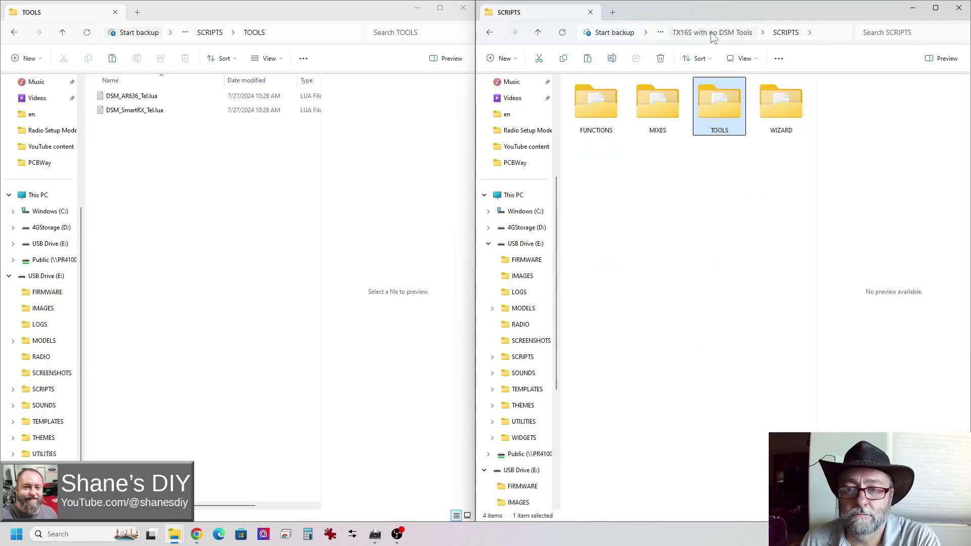
left_click(711, 34)
left_click(678, 32)
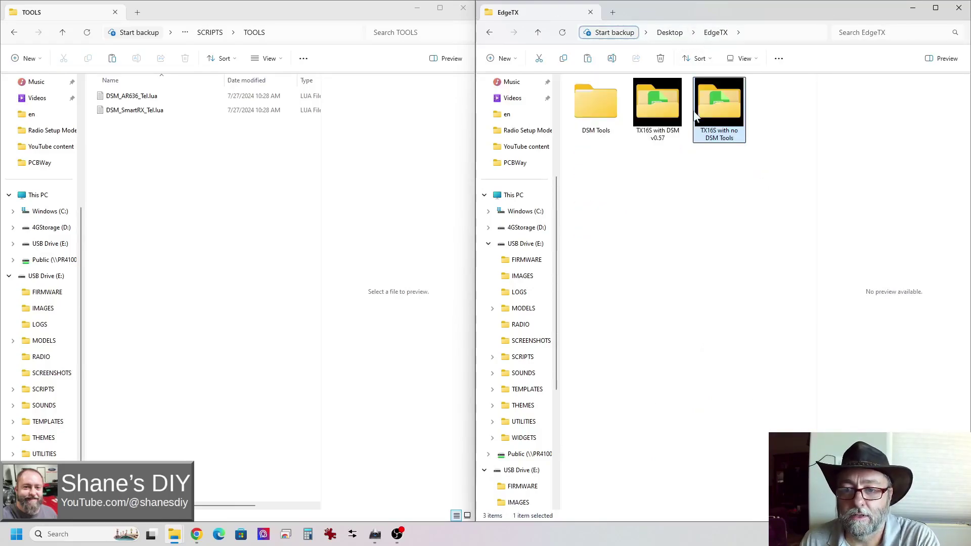
left_click(663, 121)
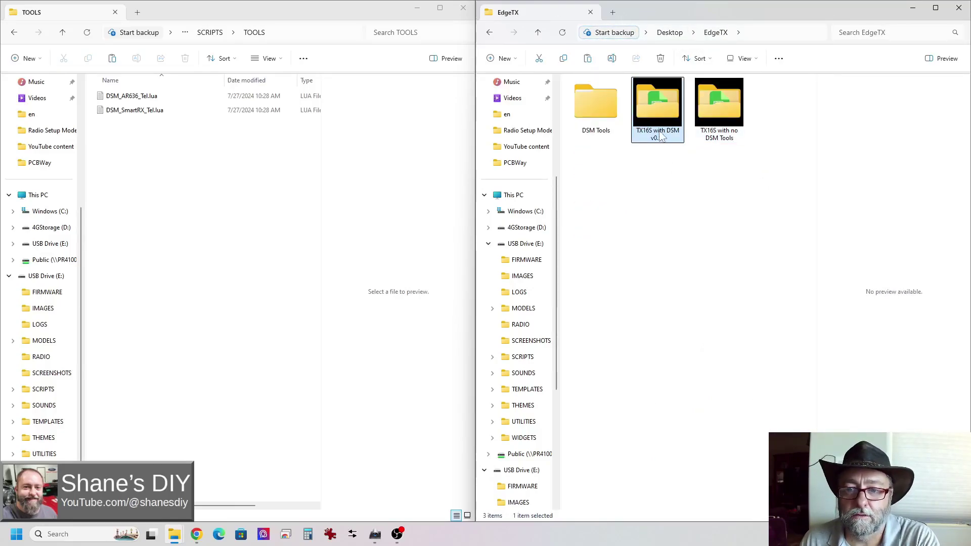
mouse_move(659, 117)
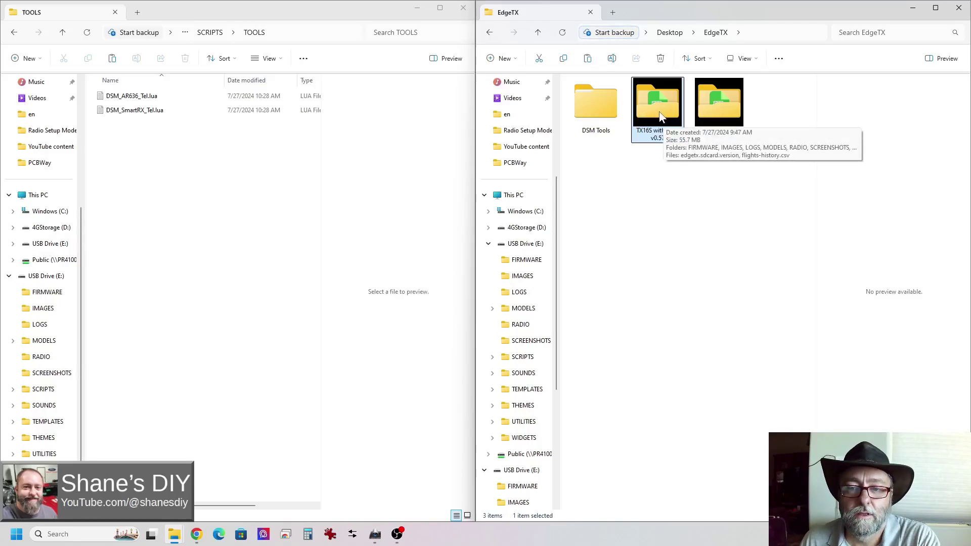
double_click(659, 117)
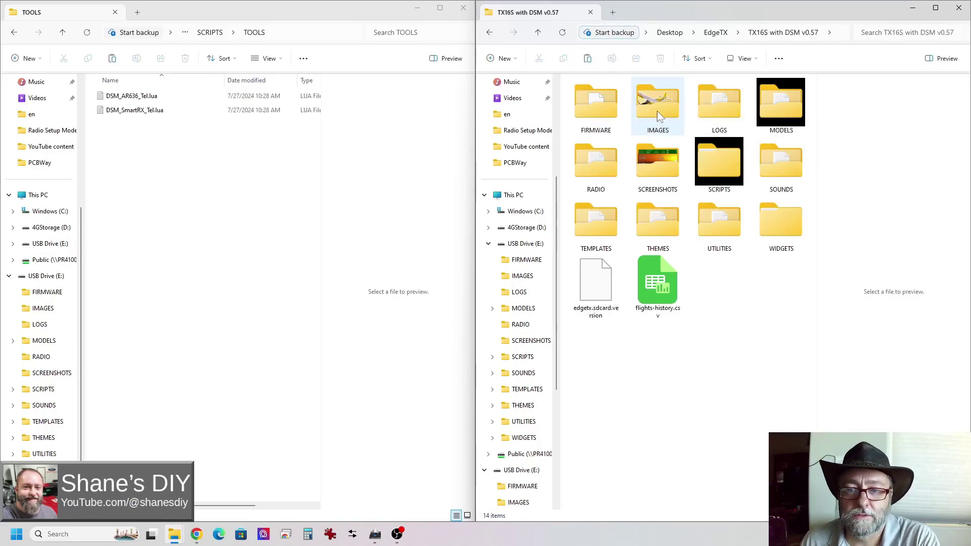
double_click(783, 115)
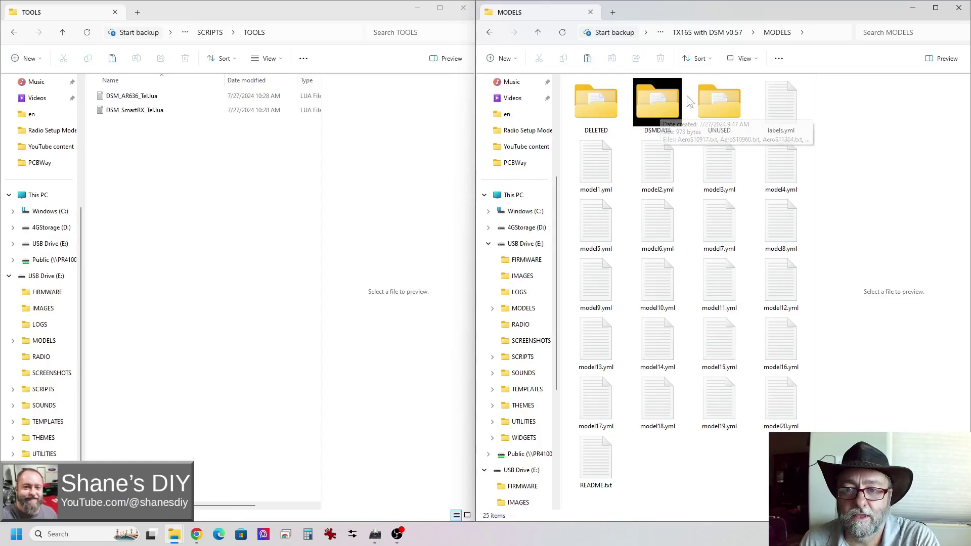
left_click(663, 113)
double_click(664, 113)
- Preview the saved model text files in DSMDATA, stepping from AeroS10917.txt through Timbe10731.txt and comparing AeroS10917.txt with AeroS10960.txt
left_click(589, 97)
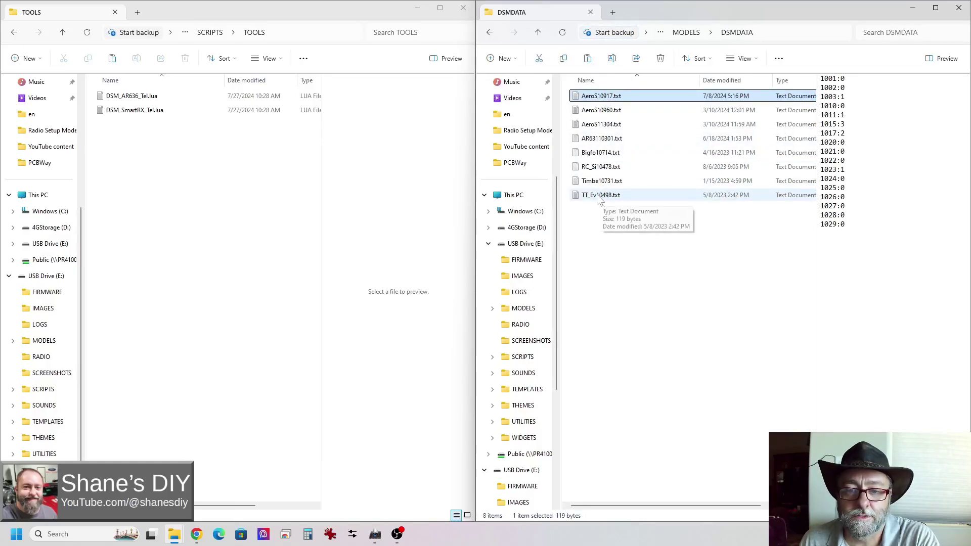
key("Down")
key("Down")
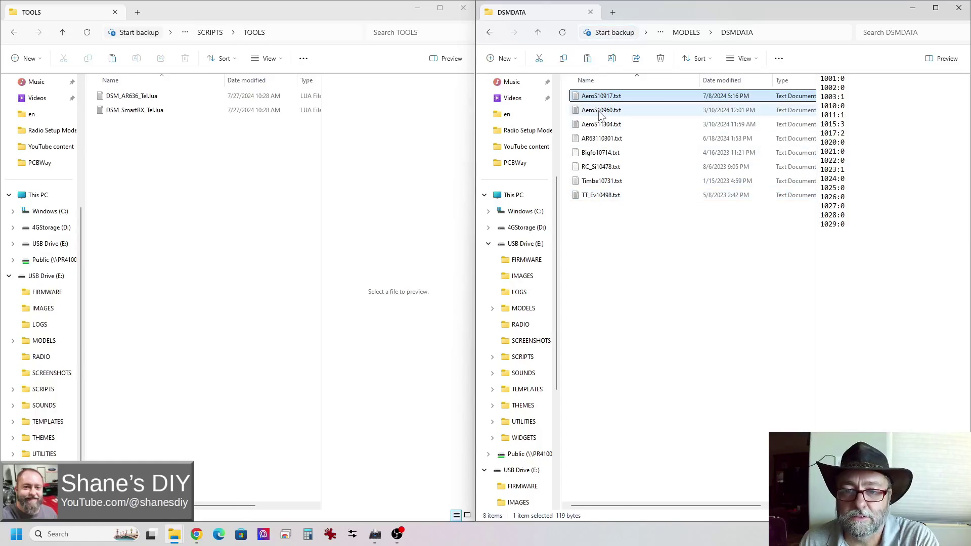
key("Down")
key("Down")
key("Down")
key("Down")
key("Down")
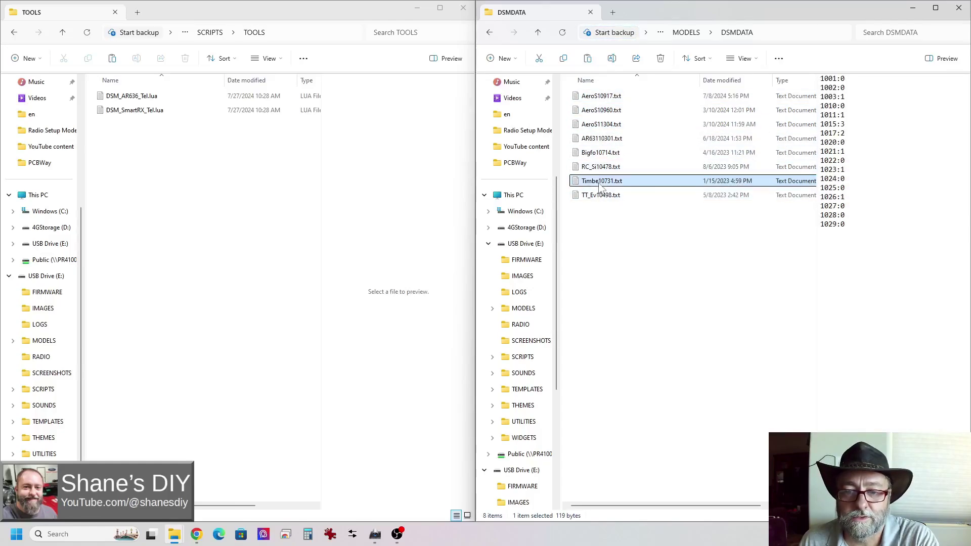
left_click(604, 97)
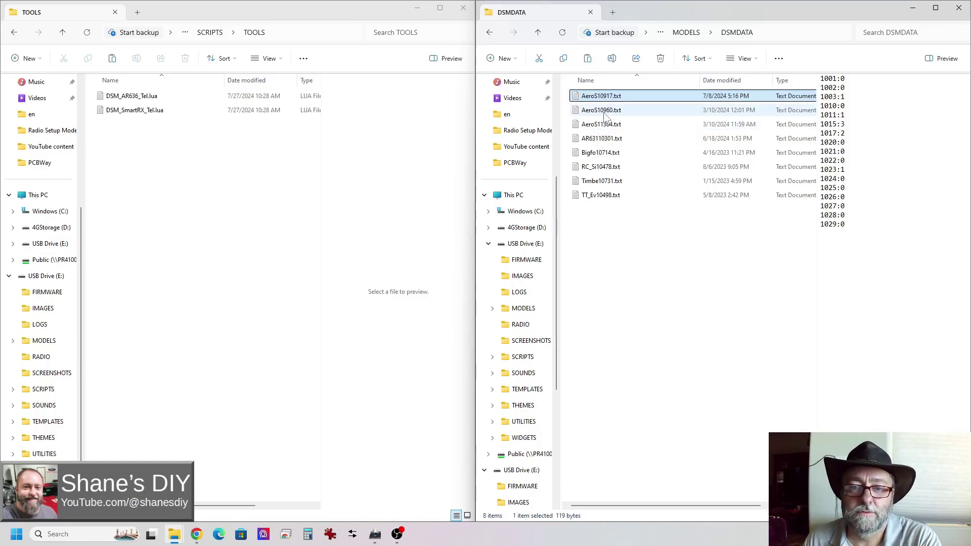
left_click(607, 116)
left_click(606, 99)
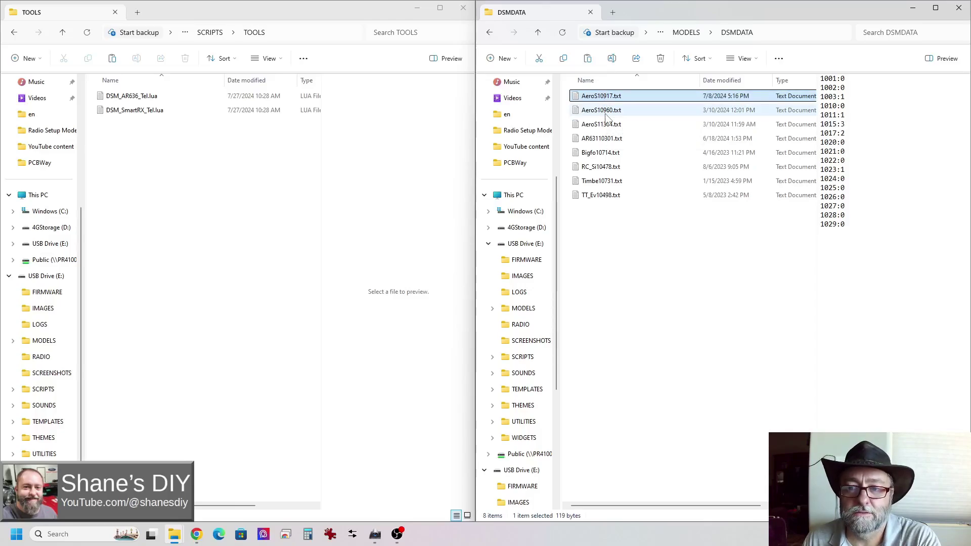
left_click(608, 112)
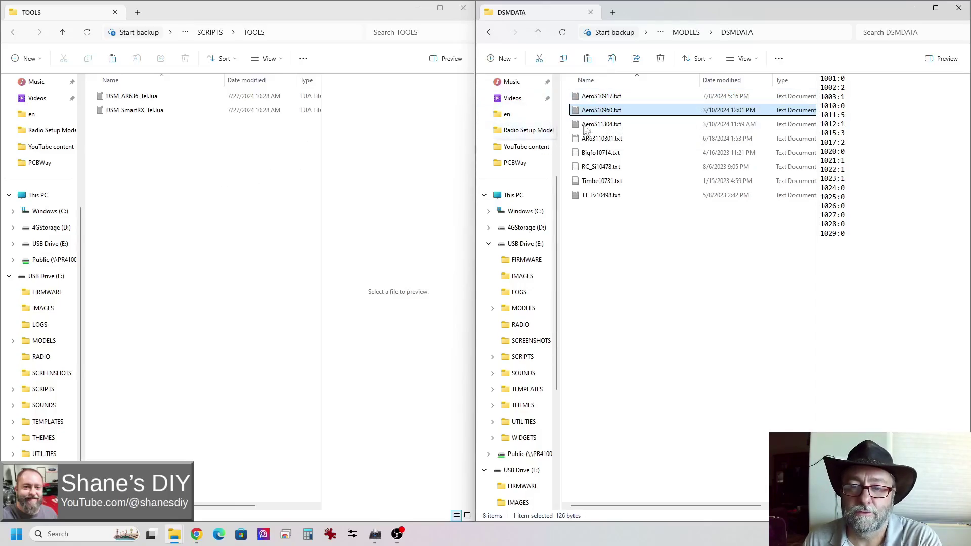
- Go back up to the TX16S with DSM v0.57 folder and open its SCRIPTS/TOOLS folder
left_click(689, 33)
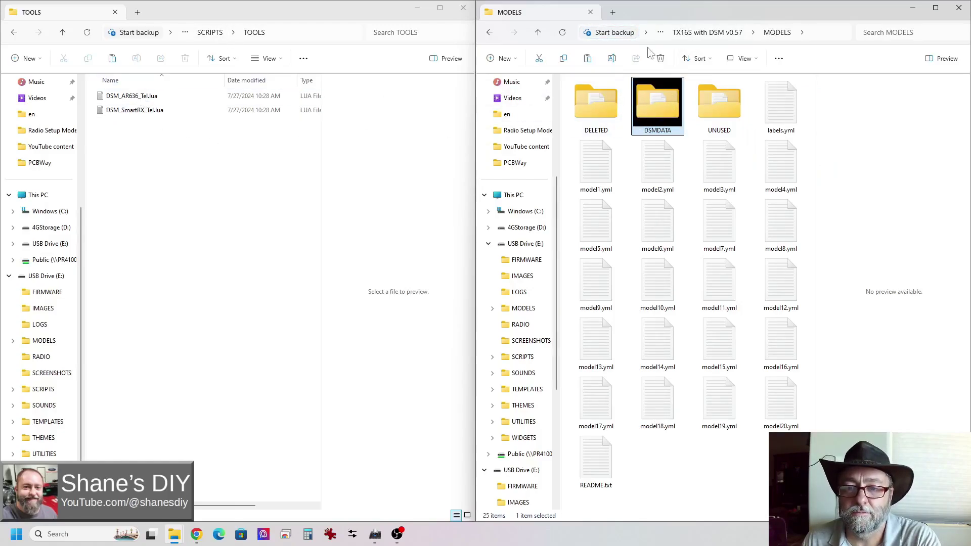
left_click(709, 36)
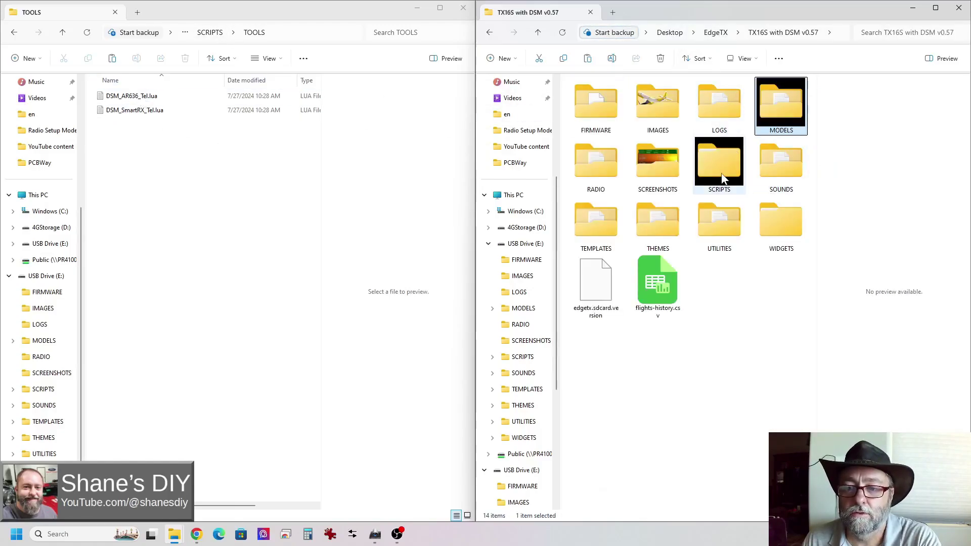
double_click(723, 166)
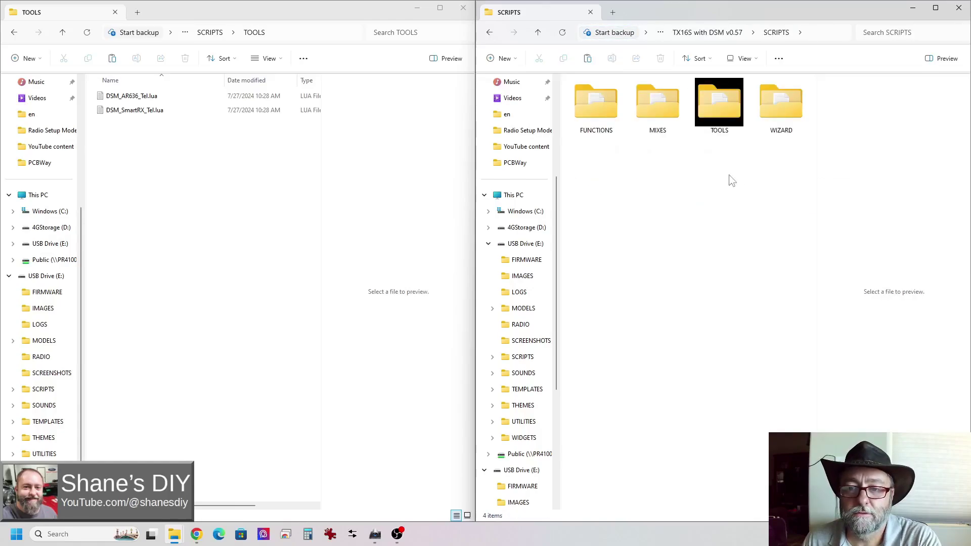
double_click(720, 103)
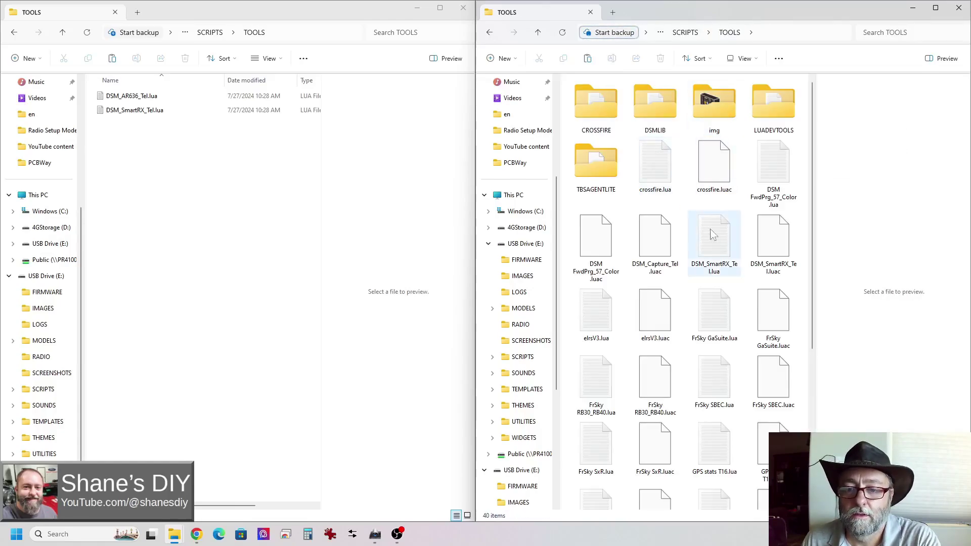
- Delete the DSMLIB folder together with DSM FwdPrg_57_Color.lua and DSM FwdPrg_57_Color.luac from the v0.57 card's TOOLS folder
left_click(777, 187)
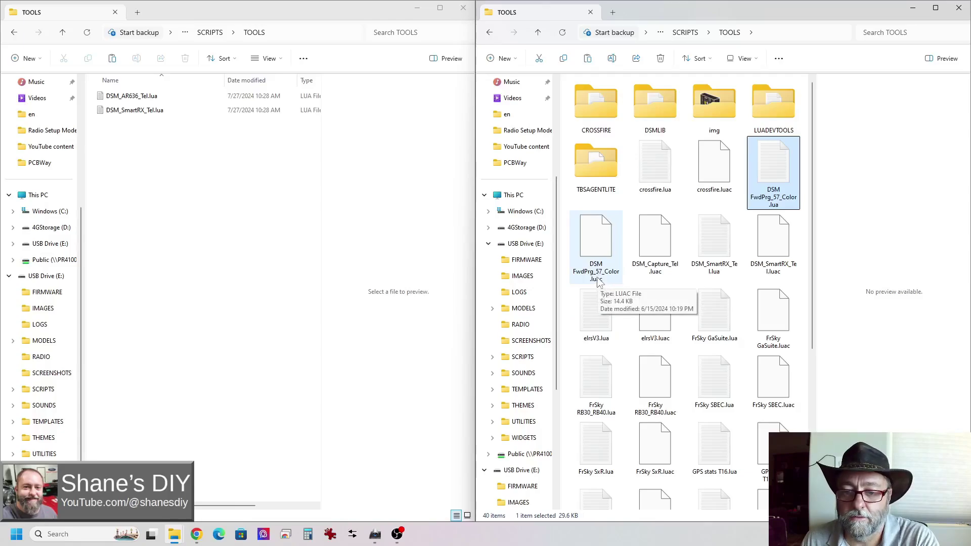
left_click(596, 260, "ctrl")
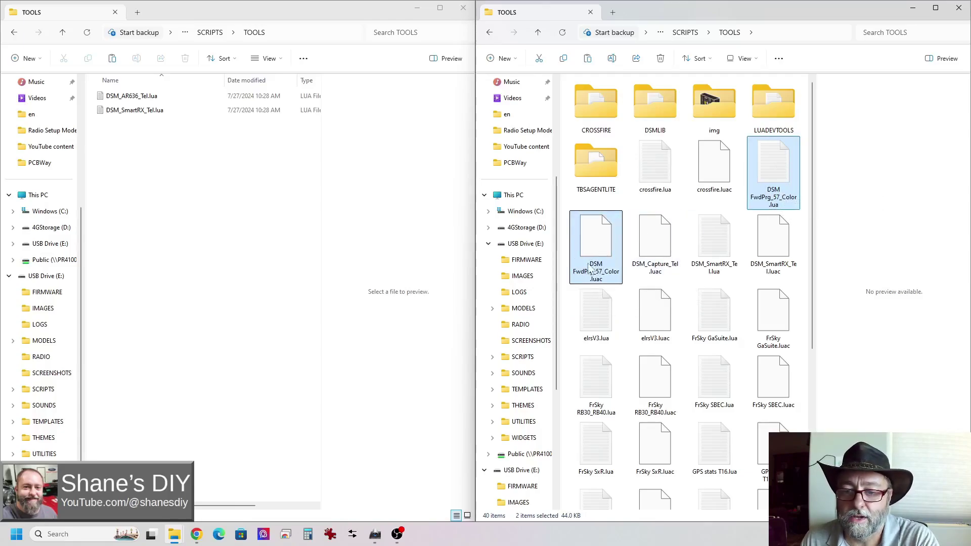
left_click(772, 174)
left_click(607, 245, "ctrl")
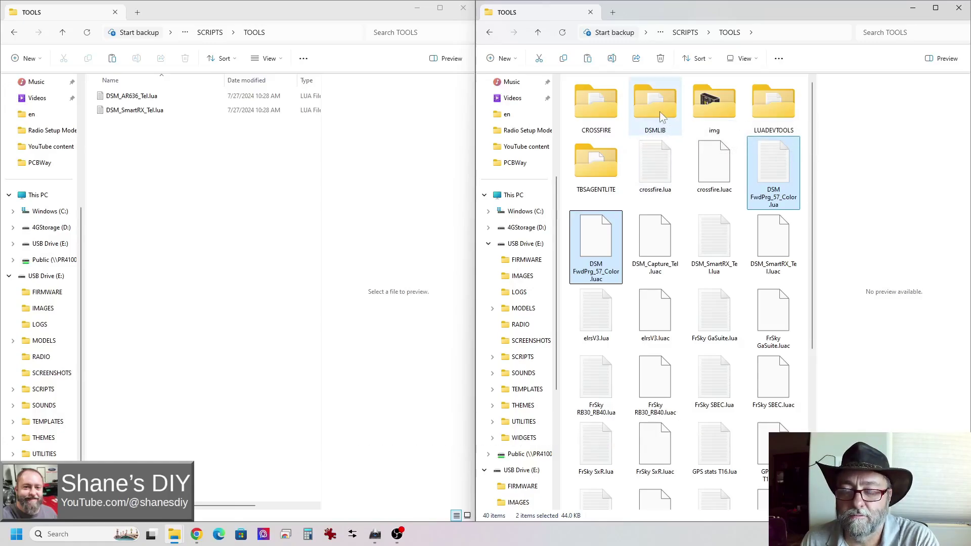
left_click(655, 106, "ctrl")
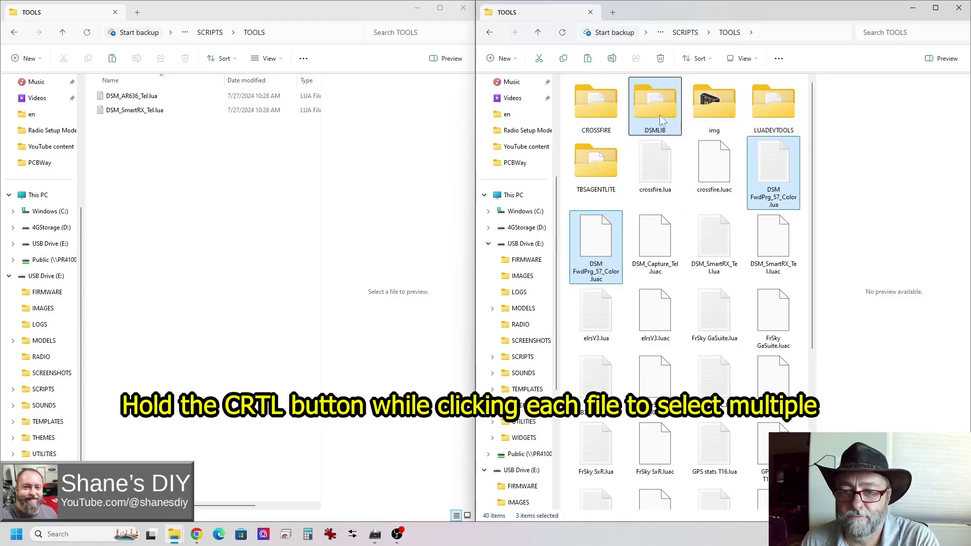
right_click(653, 107)
left_click(688, 306)
- In the other window, return to DSMTools-main and open DSM Forward Programming/Color_480x272
left_click(210, 32)
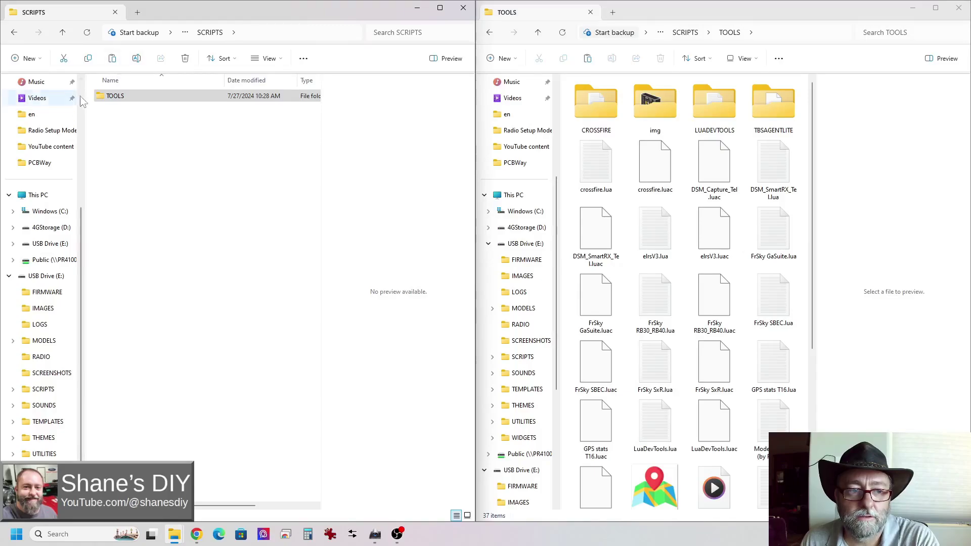
left_click(14, 32)
left_click(14, 32)
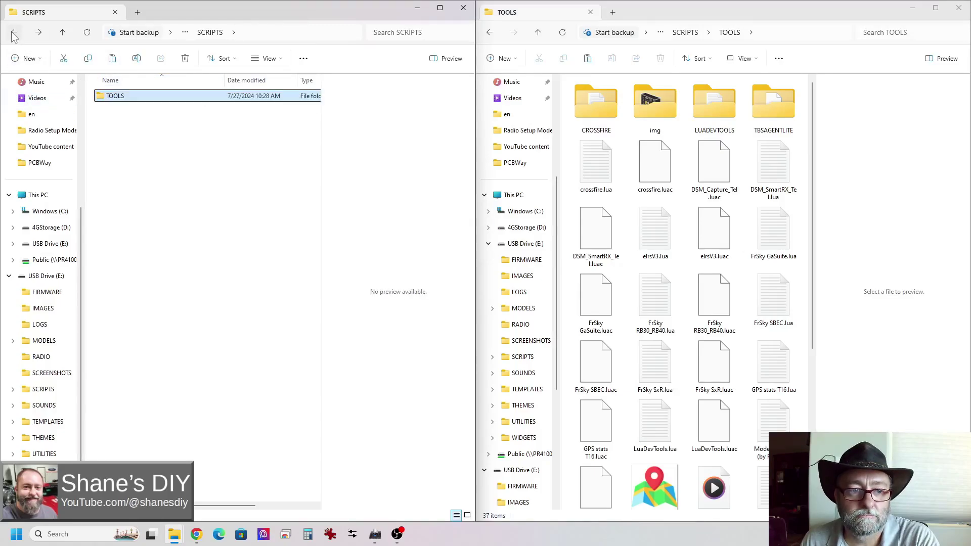
left_click(13, 33)
left_click(14, 32)
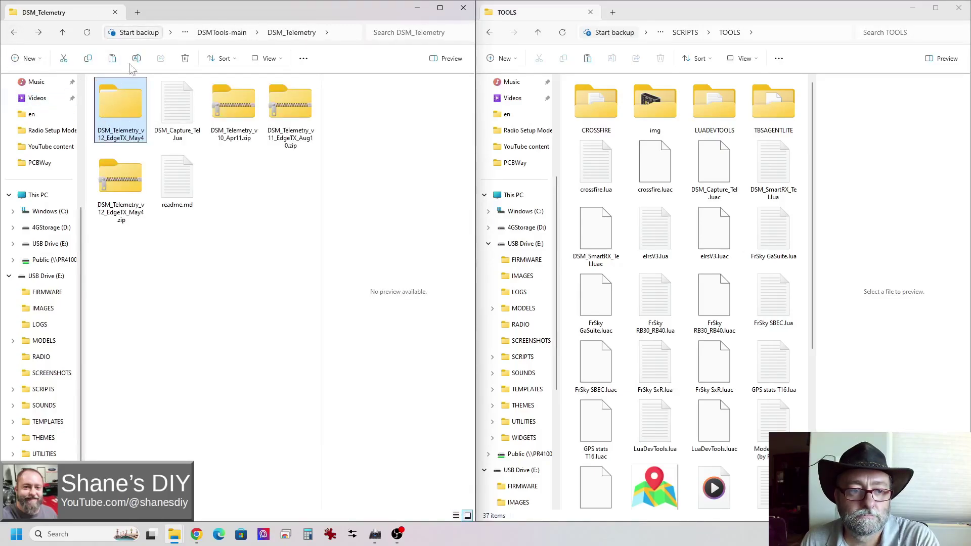
left_click(221, 33)
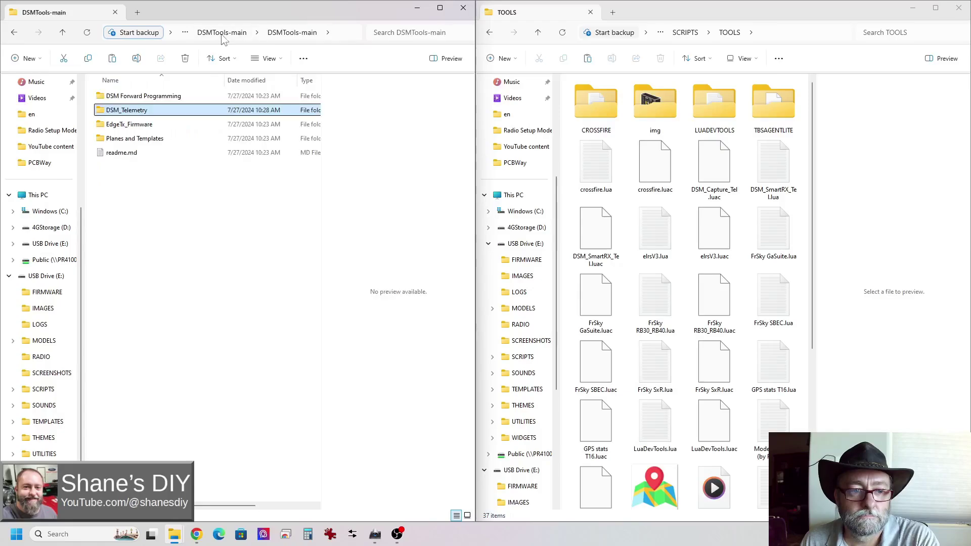
double_click(135, 97)
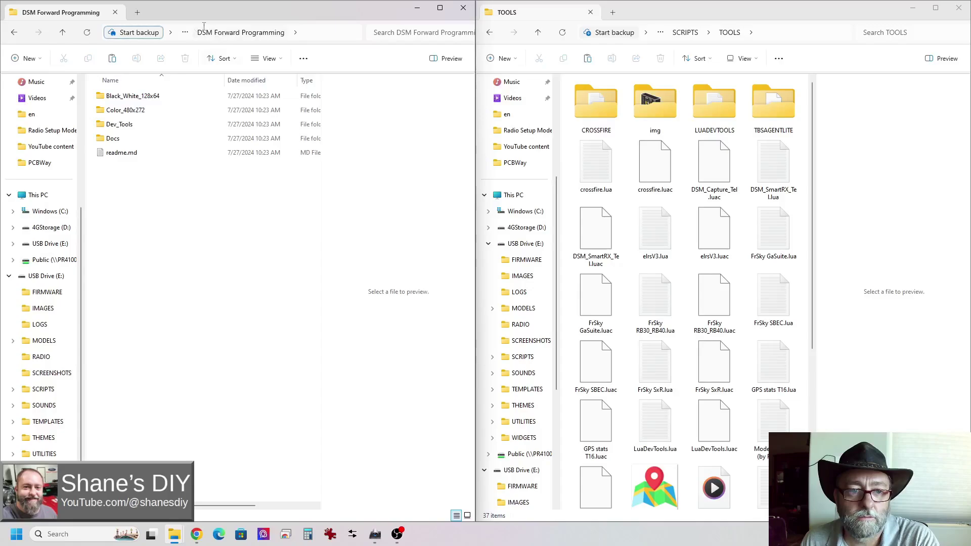
double_click(125, 115)
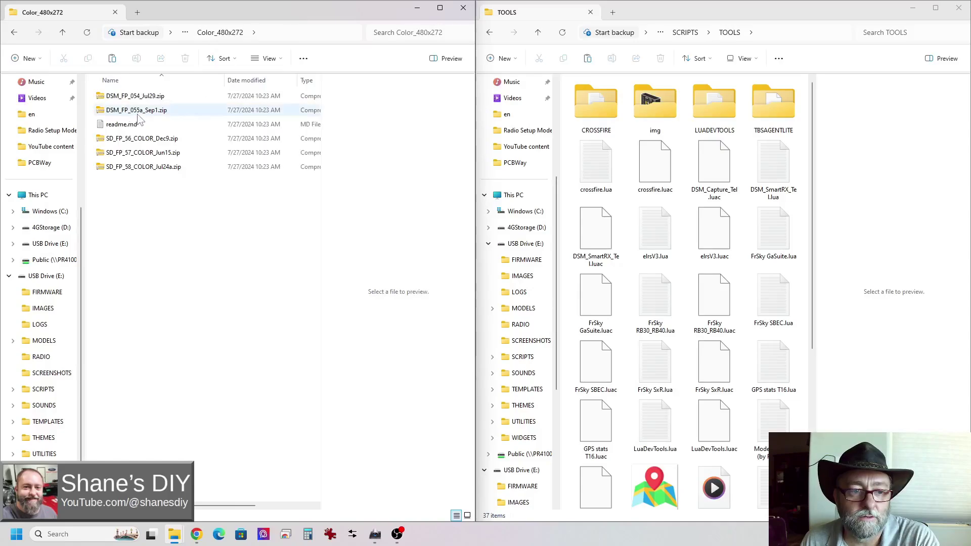
- Extract SD_FP_58_COLOR_Jul24a.zip to the suggested destination in Color_480x272
left_click(131, 171)
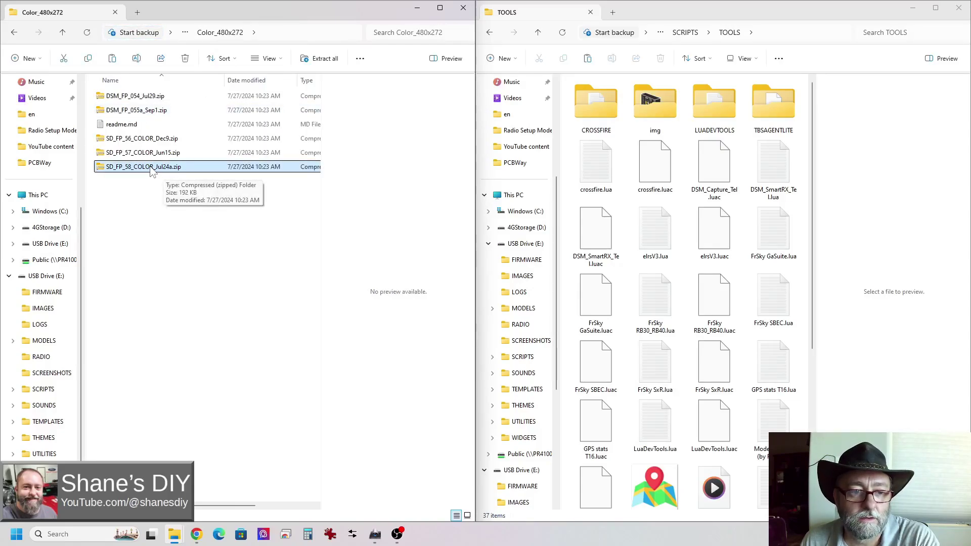
right_click(152, 172)
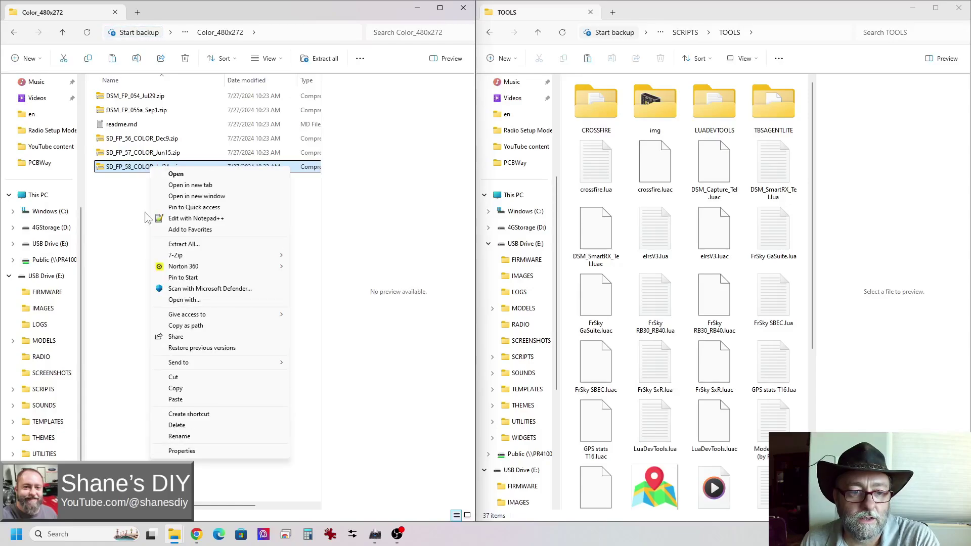
left_click(194, 246)
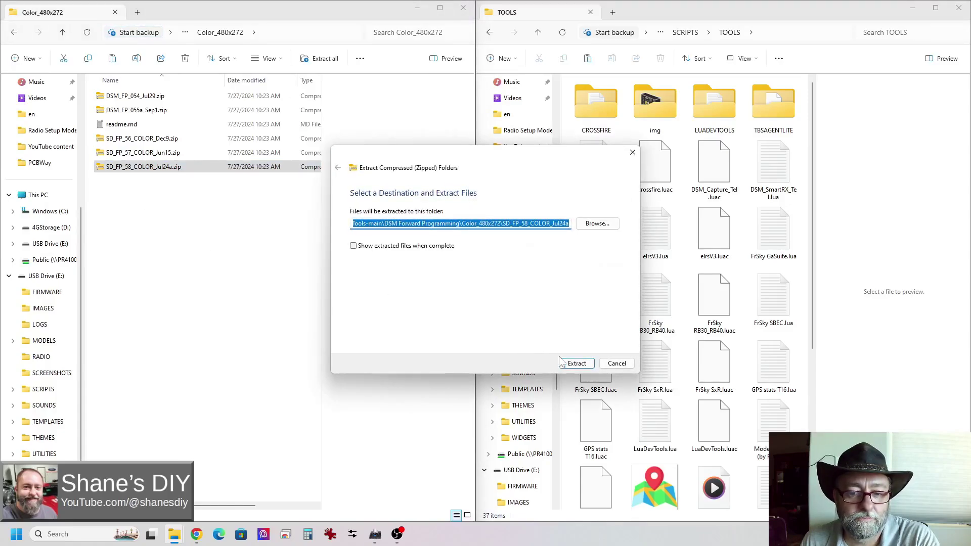
left_click(564, 362)
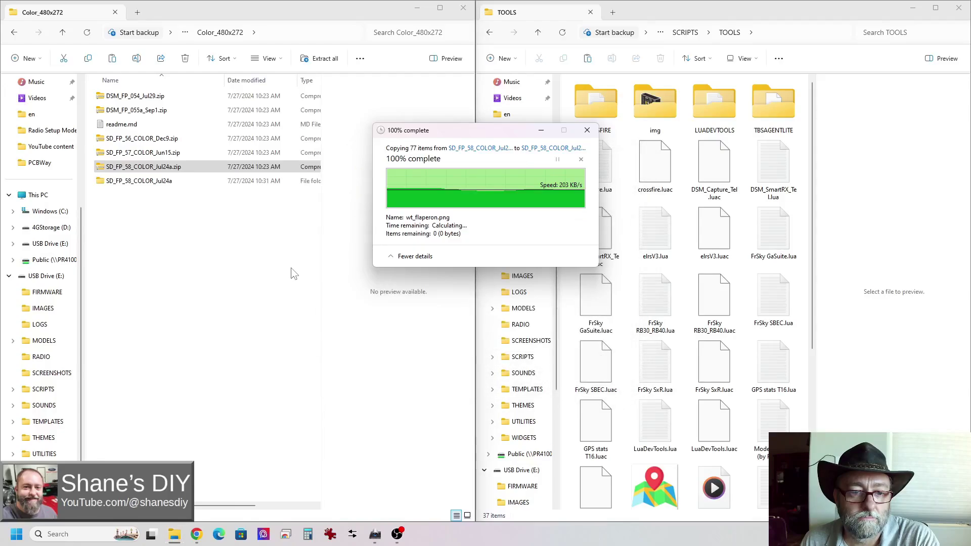
- Show the Color_480x272 contents as icons and open the extracted SD_FP_58_COLOR_Jul24a folder
left_click(140, 182)
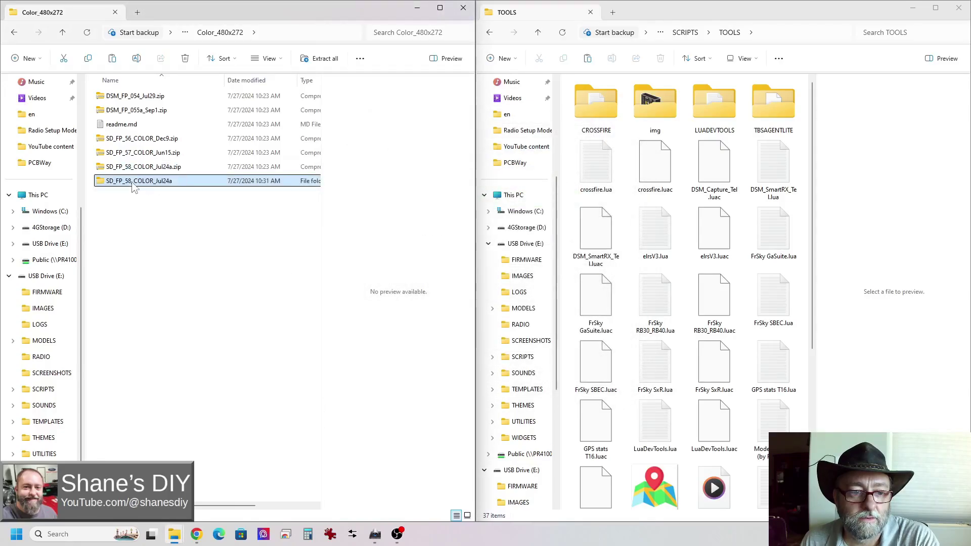
left_click(265, 58)
left_click(277, 97)
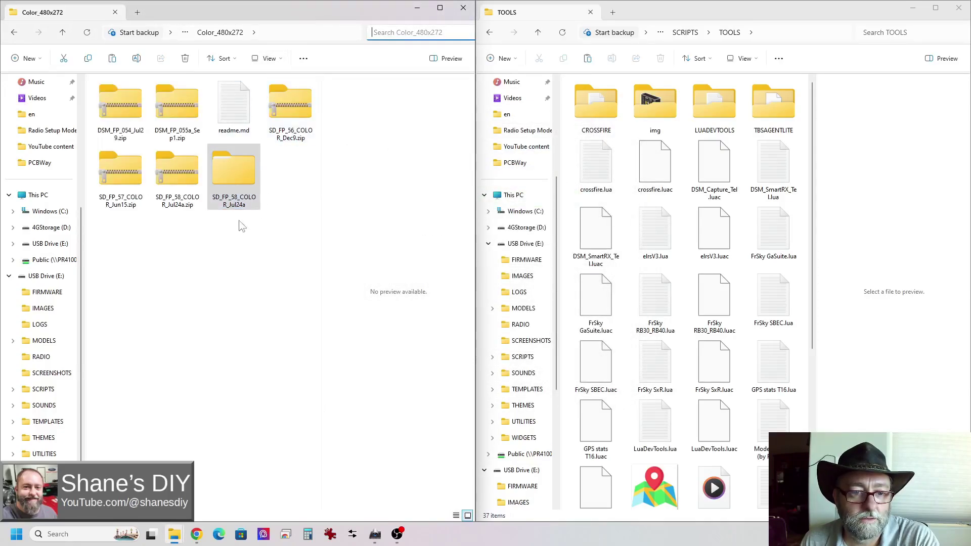
double_click(239, 176)
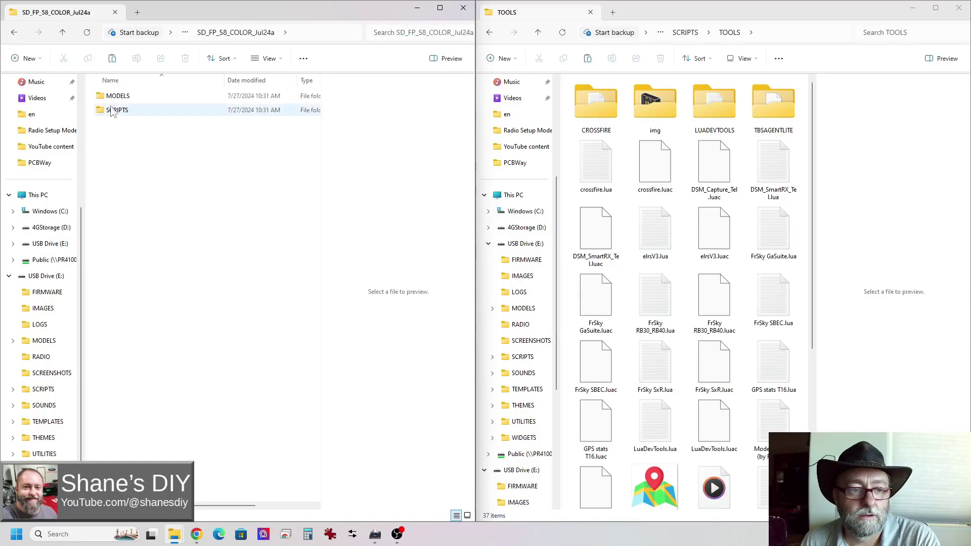
- Check the extracted package's MODELS folder, return to the package, and open its SCRIPTS/TOOLS folder
double_click(118, 97)
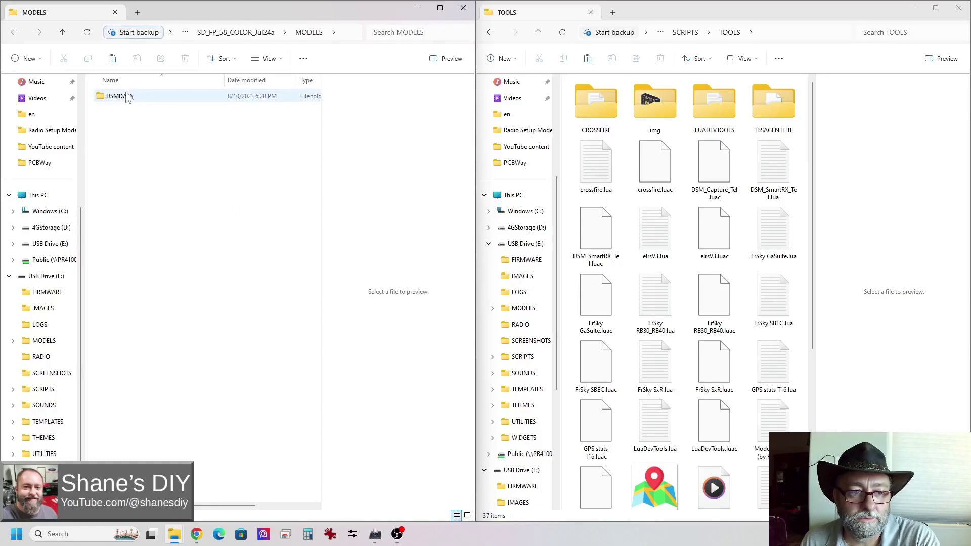
left_click(128, 97)
left_click(255, 32)
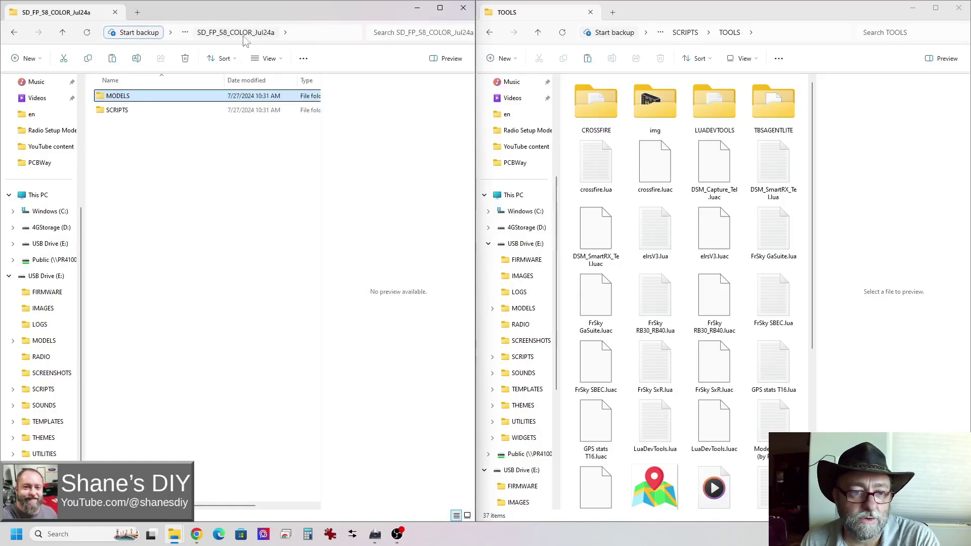
double_click(120, 111)
double_click(120, 98)
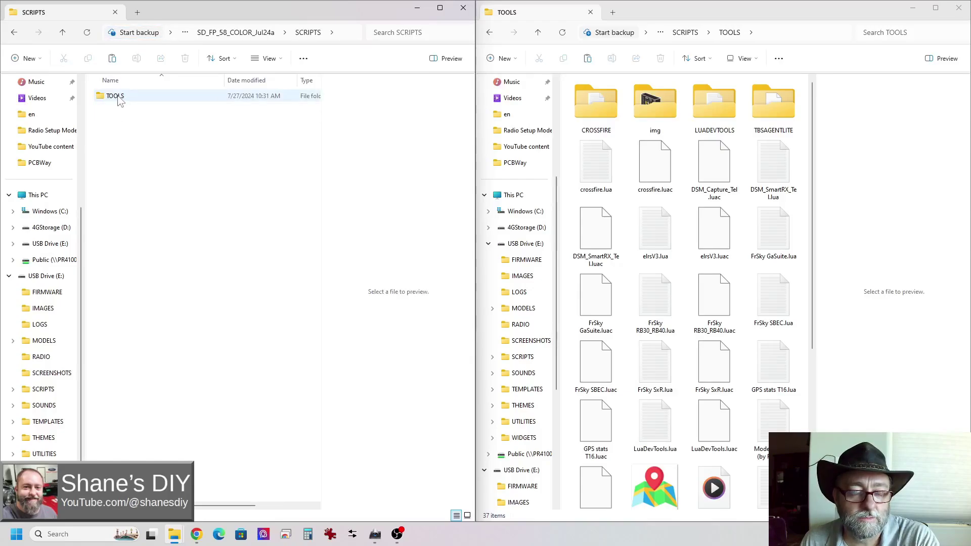
- Copy the DSMLIB folder and DSM FwdPrg_58_Color.lua into the v0.57 card's SCRIPTS/TOOLS, and refresh that folder's listing
left_click(122, 96)
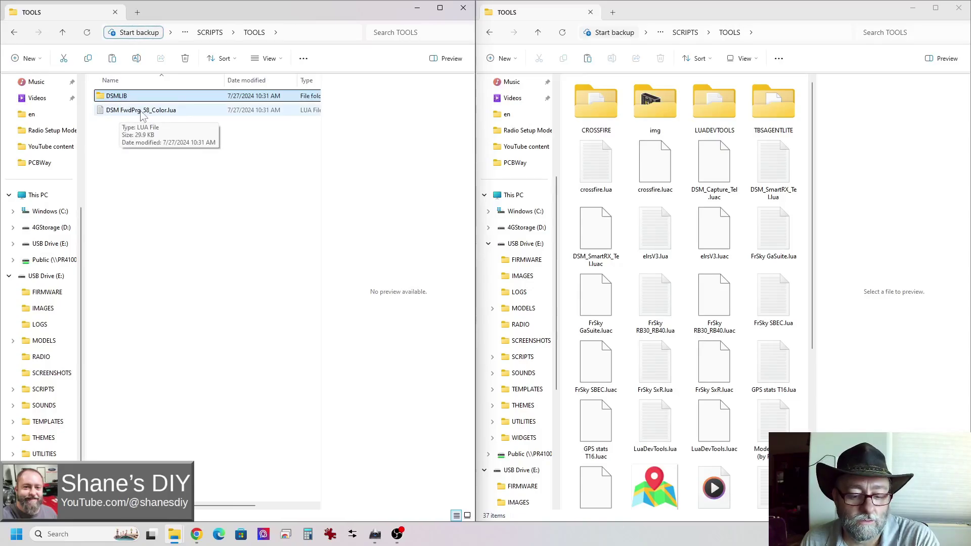
left_click(122, 119, "shift")
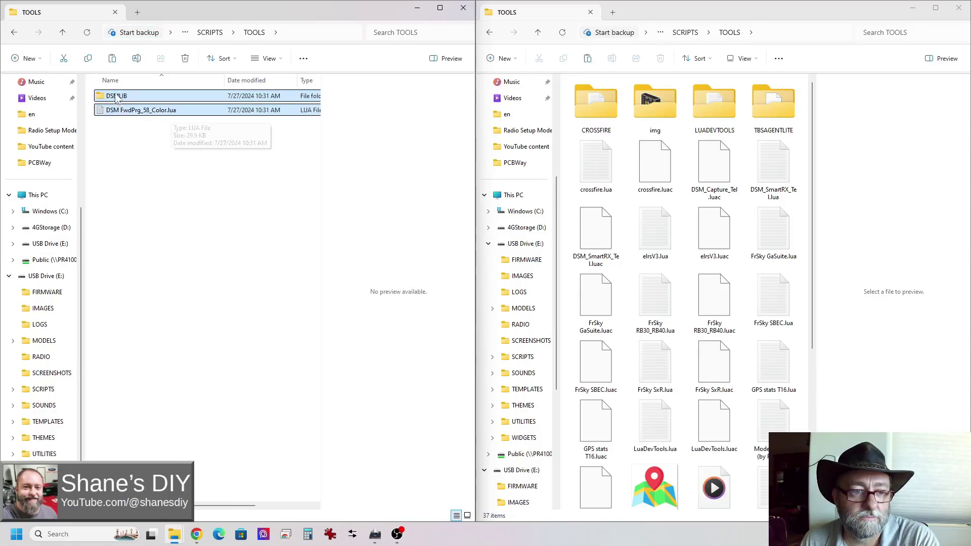
right_click(119, 100)
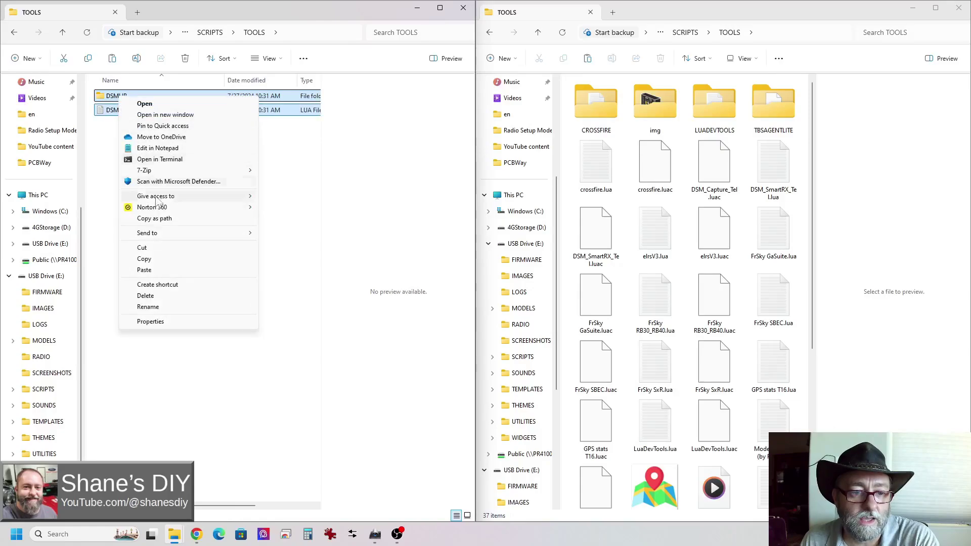
left_click(146, 260)
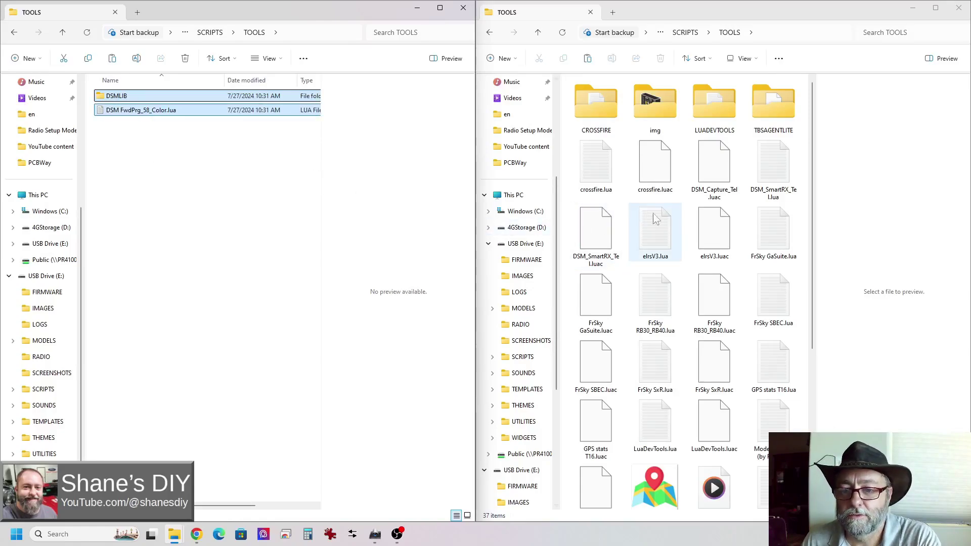
right_click(686, 207)
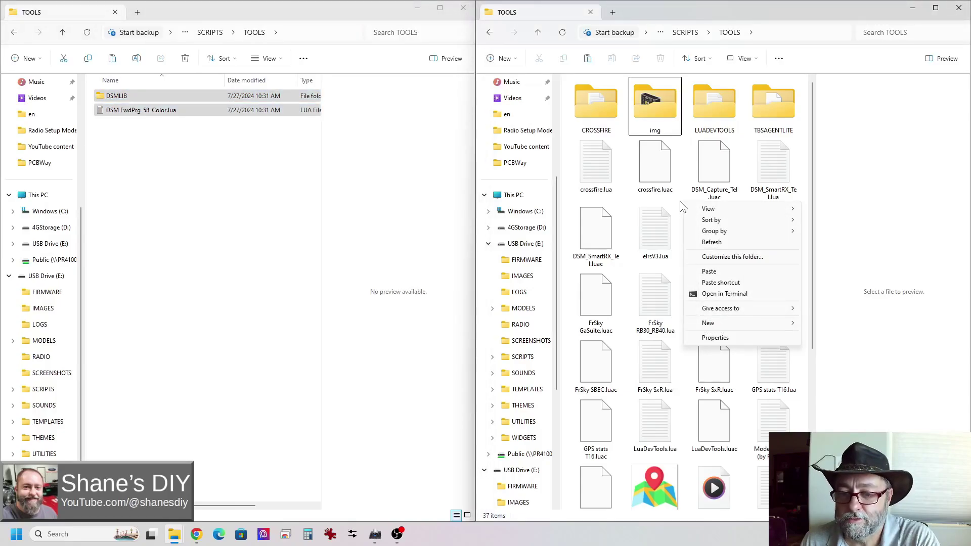
left_click(717, 271)
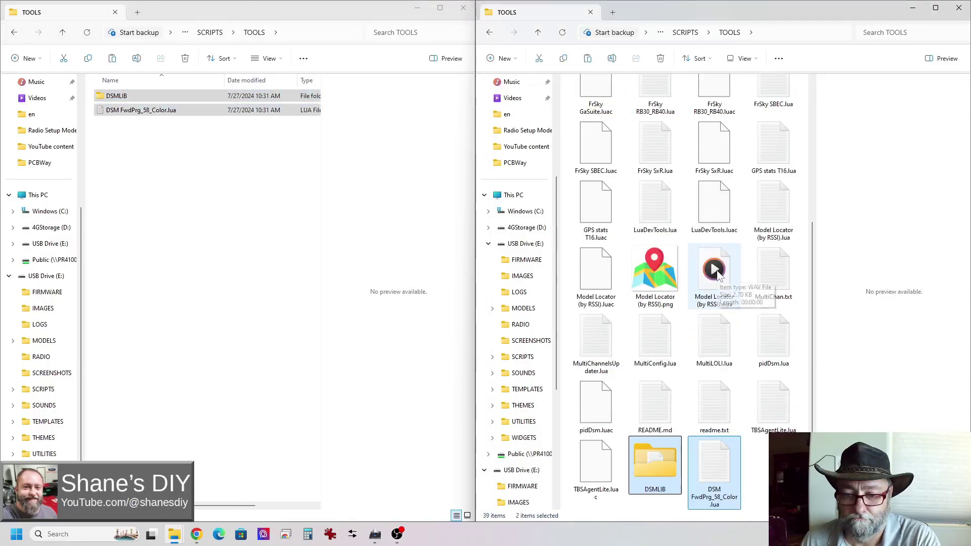
right_click(762, 463)
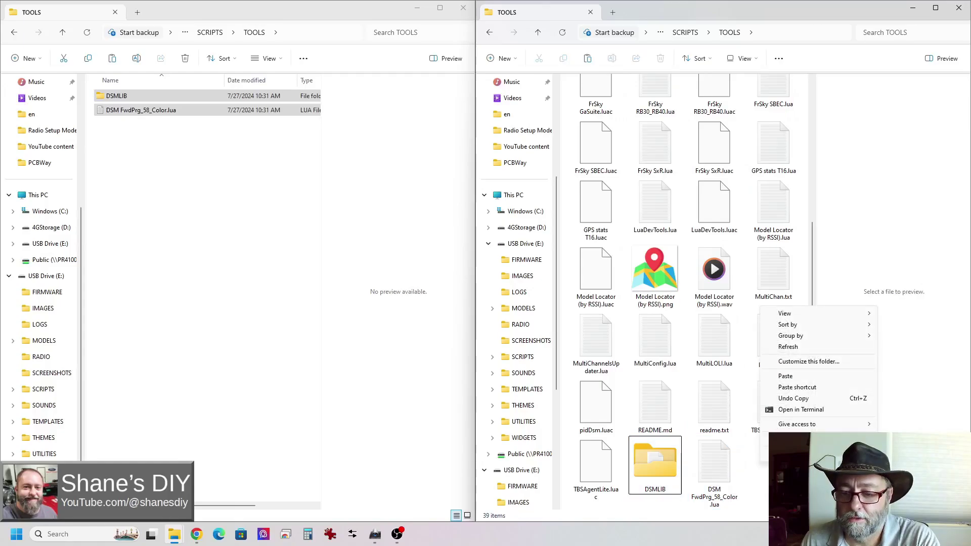
left_click(788, 347)
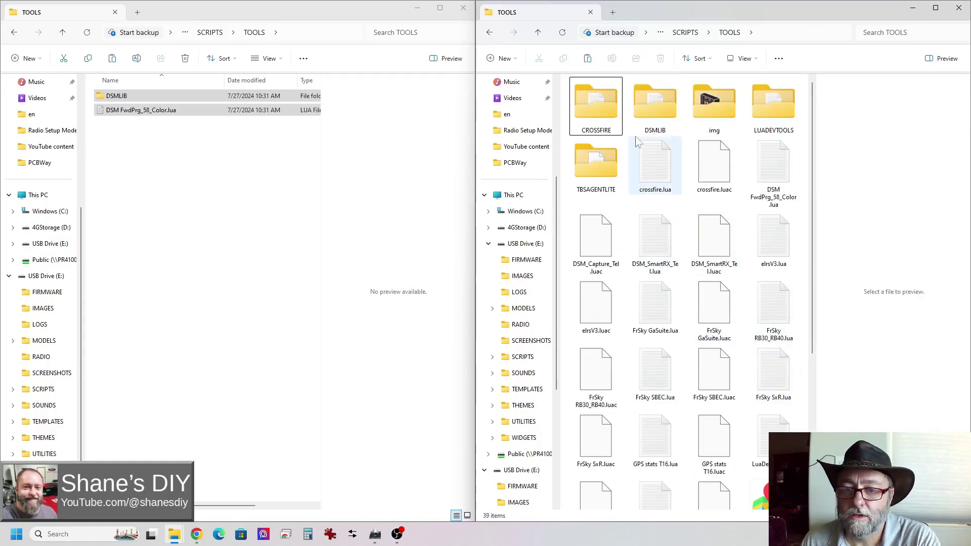
- Inspect the contents of the newly copied DSMLIB folder and return to TOOLS
left_click(657, 107)
double_click(657, 101)
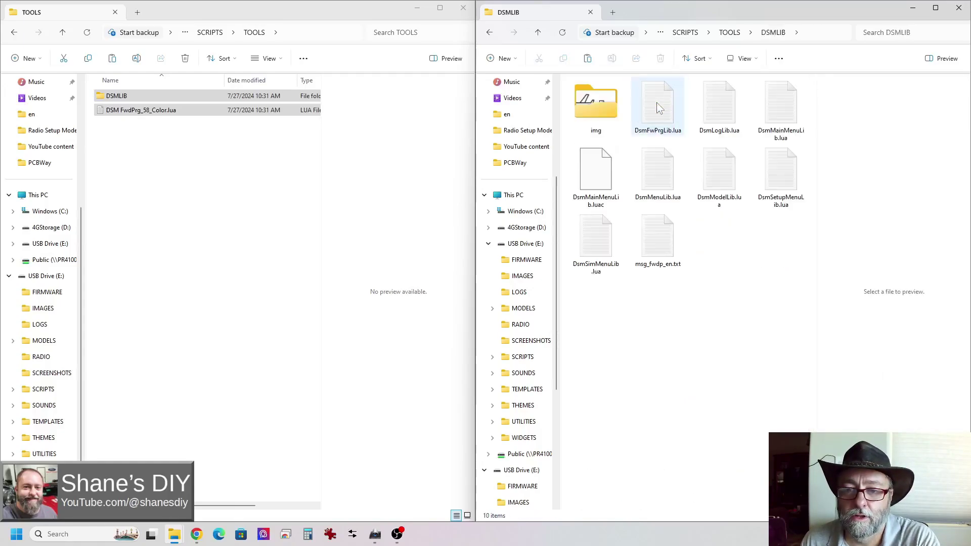
key("alt+Left")
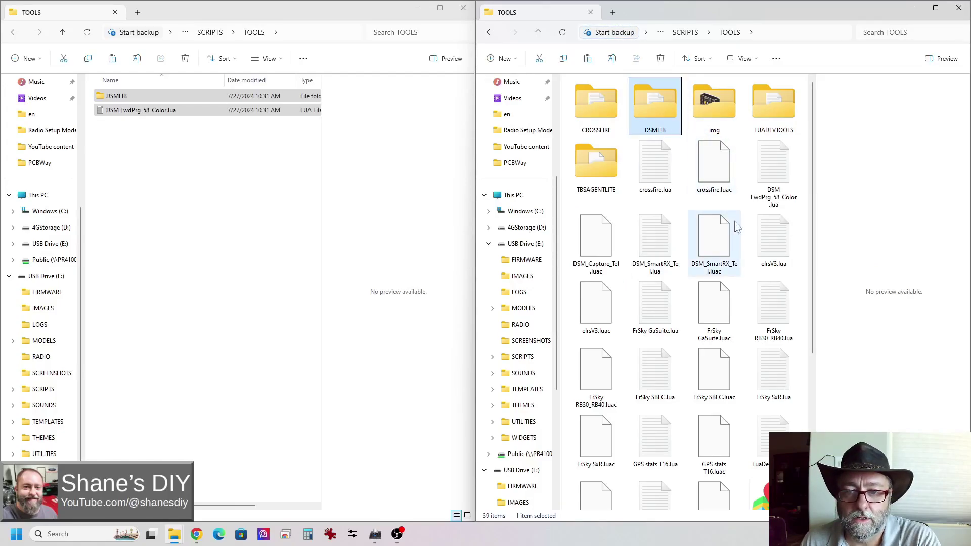